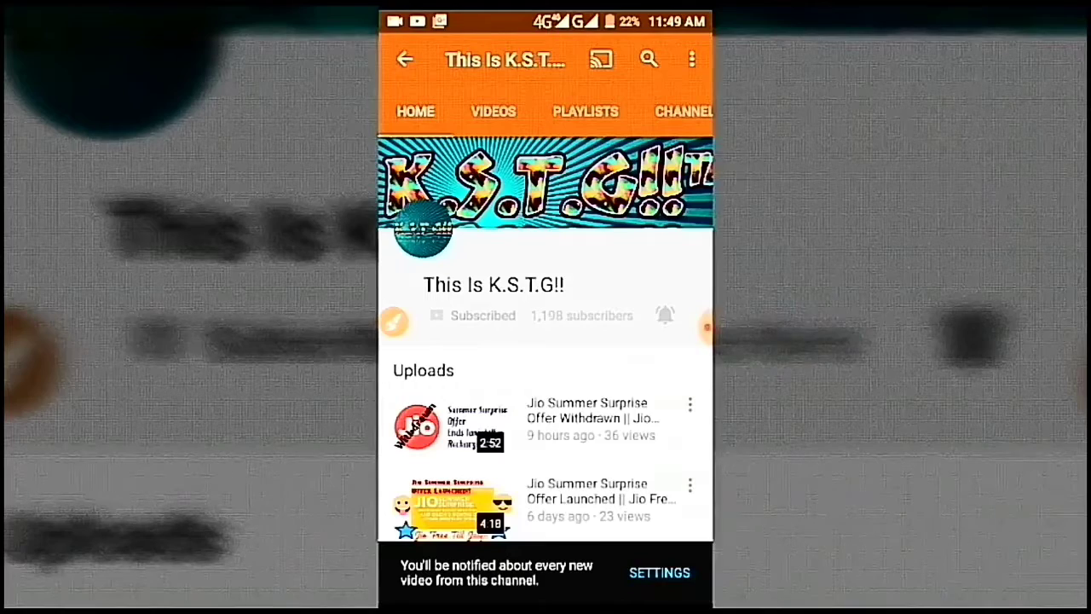
Circle the Subscribed label and the notification bell on the channel page with the screen drawing tool.
left_click(394, 321)
mouse_move(417, 343)
left_mouse_down()
mouse_move(426, 287)
mouse_move(511, 288)
mouse_move(532, 337)
mouse_move(438, 349)
mouse_move(402, 332)
left_mouse_up()
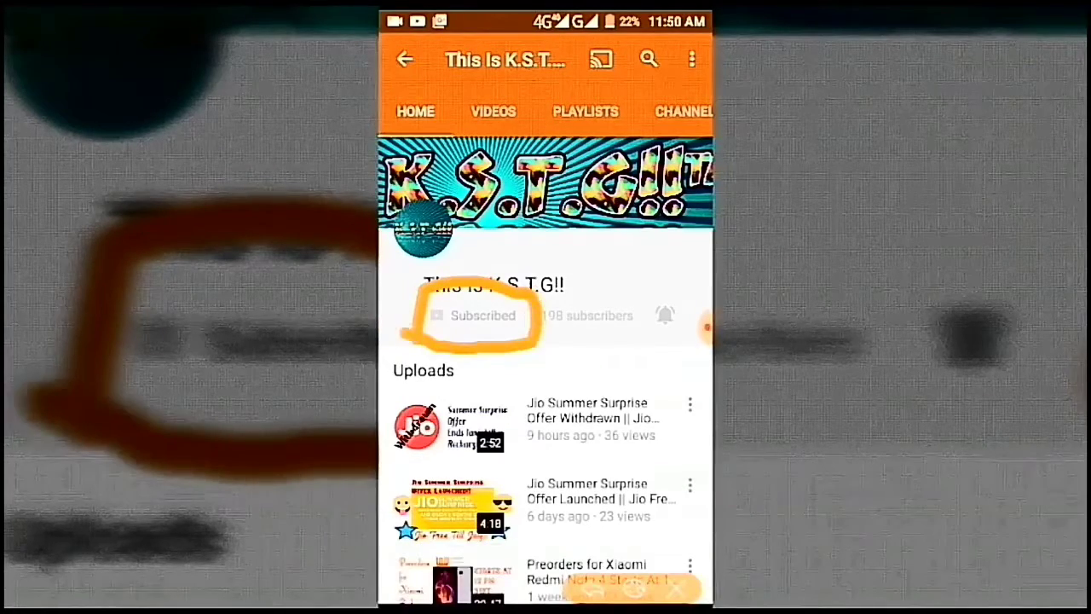
mouse_move(635, 345)
left_mouse_down()
mouse_move(630, 298)
mouse_move(709, 282)
mouse_move(708, 332)
mouse_move(626, 349)
left_mouse_up()
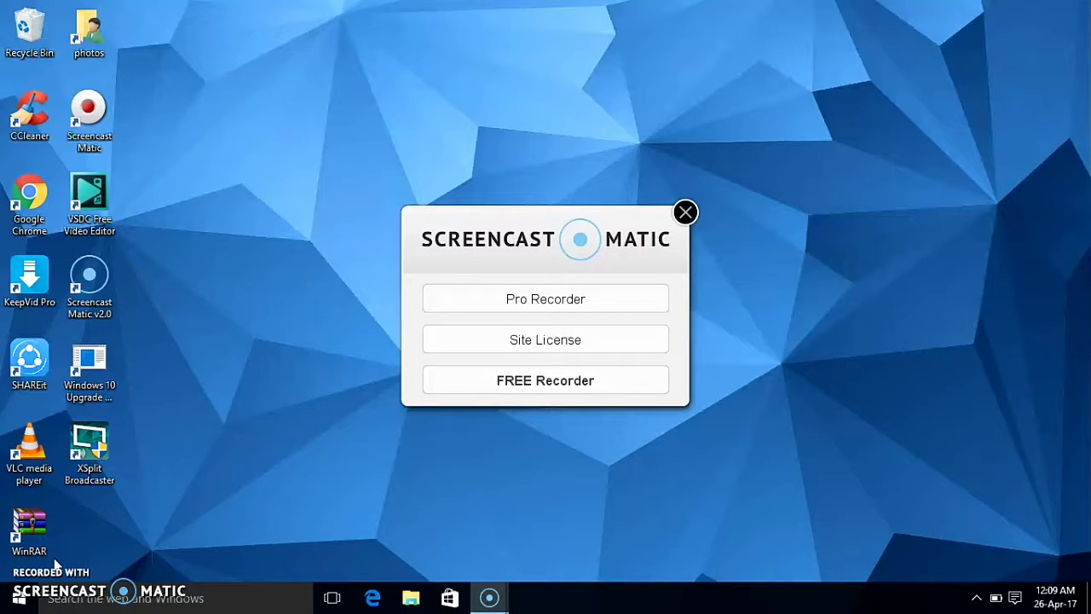
Close the recorder launcher and check the network connection status among the hidden system tray items.
left_click(687, 212)
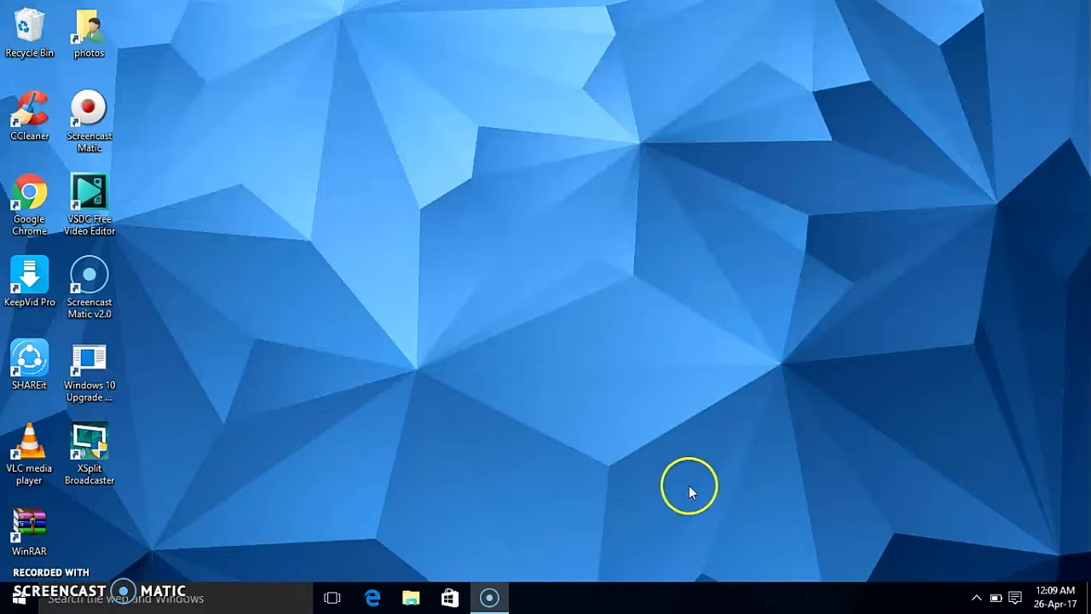
left_click(1016, 599)
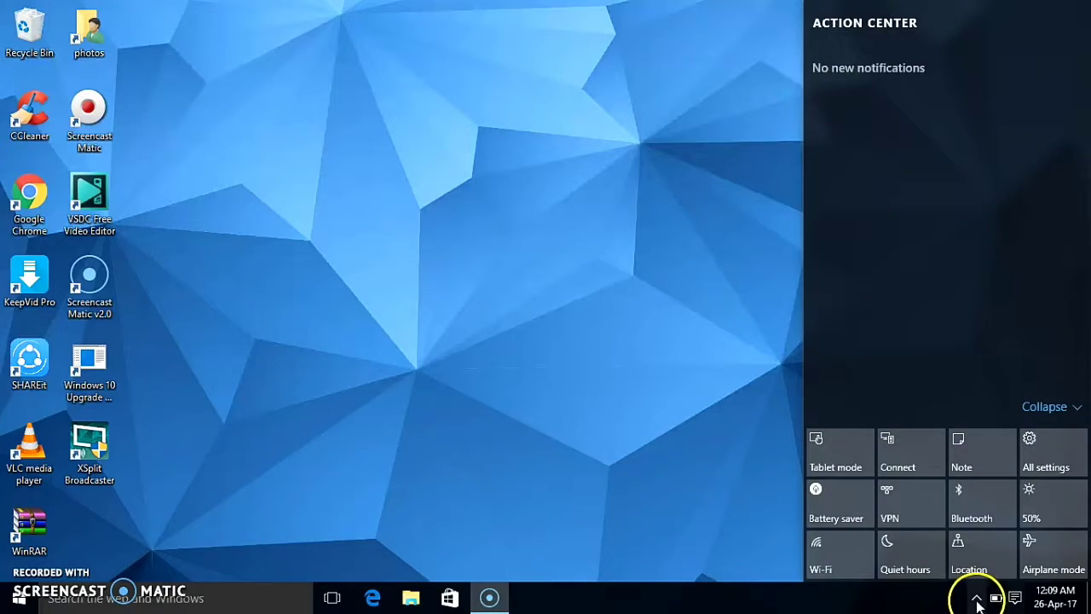
left_click(976, 599)
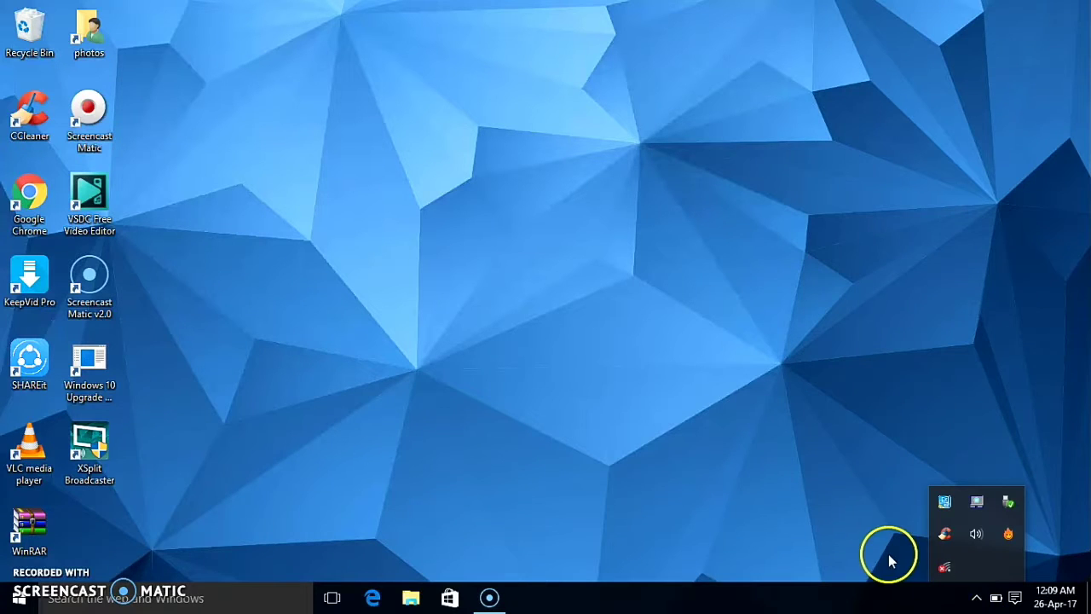
mouse_move(952, 570)
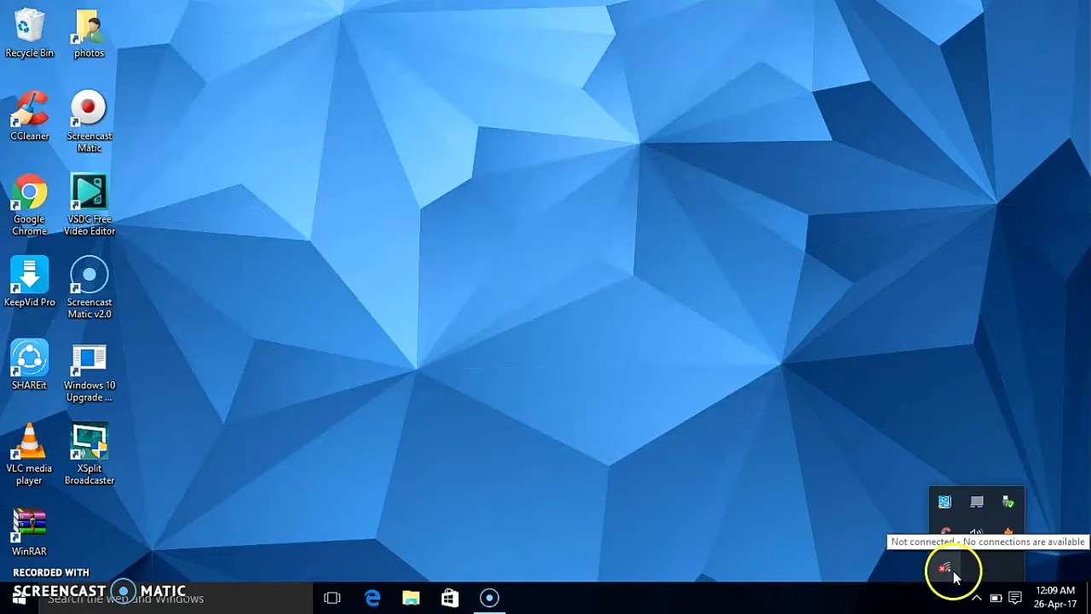
Switch Wi-Fi on to view the available networks, and switch it off again.
left_click(1009, 597)
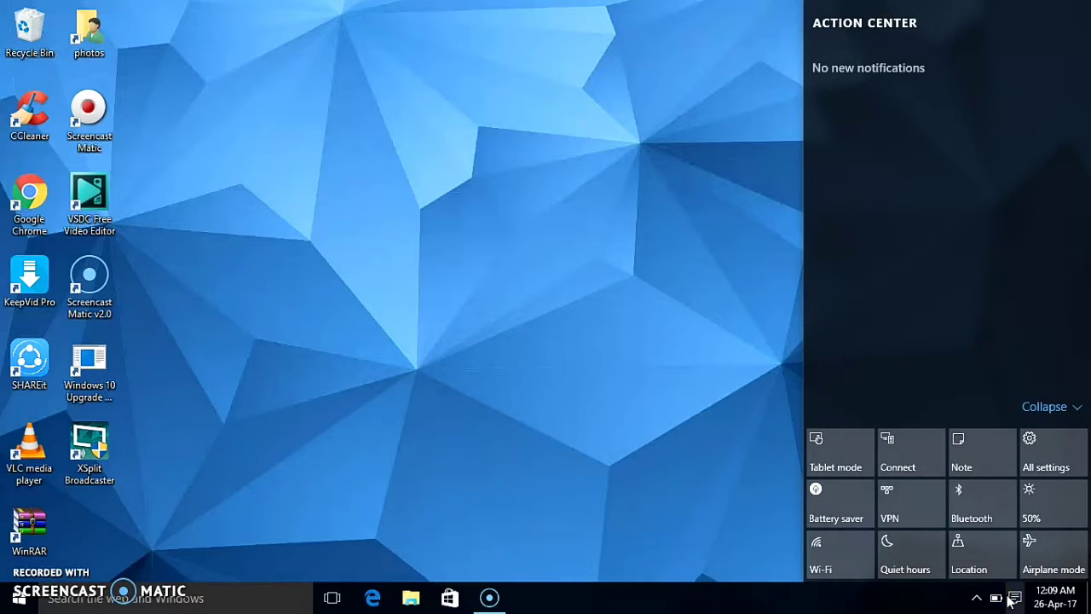
left_click(858, 560)
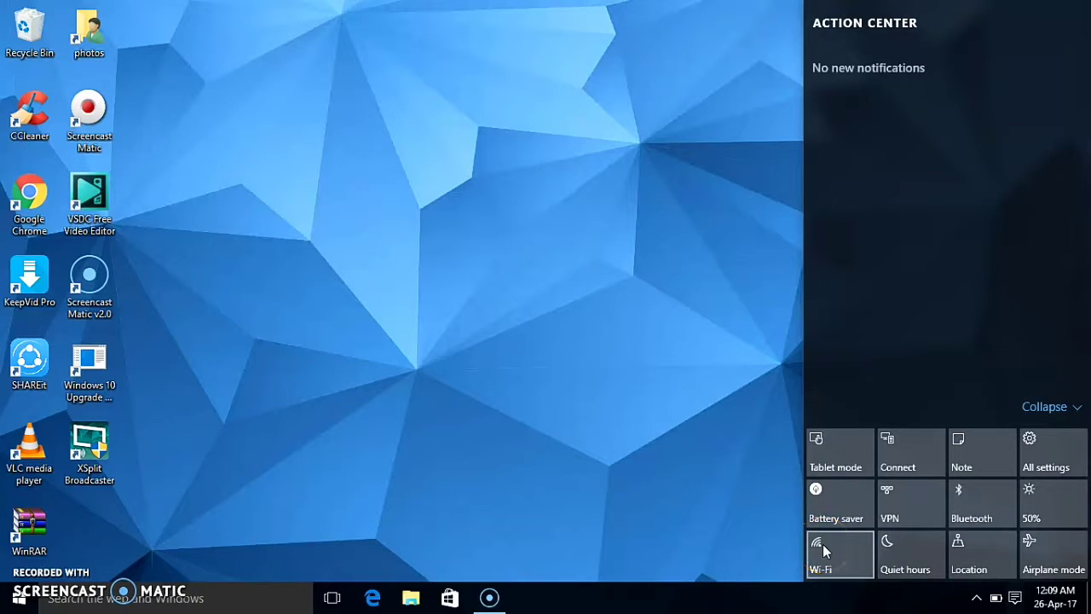
left_click(838, 547)
left_click(980, 593)
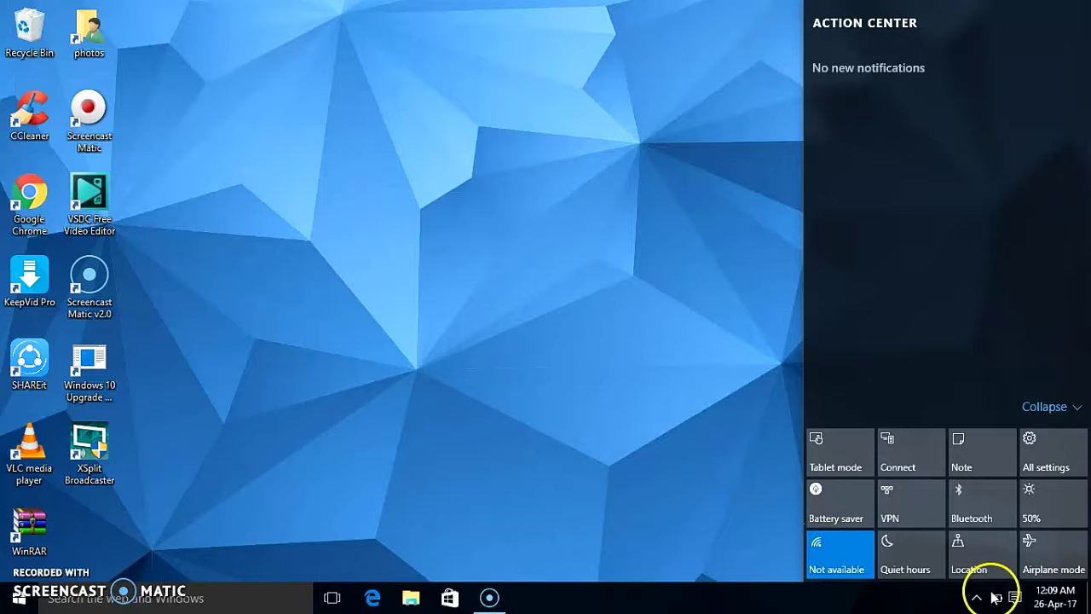
left_click(946, 563)
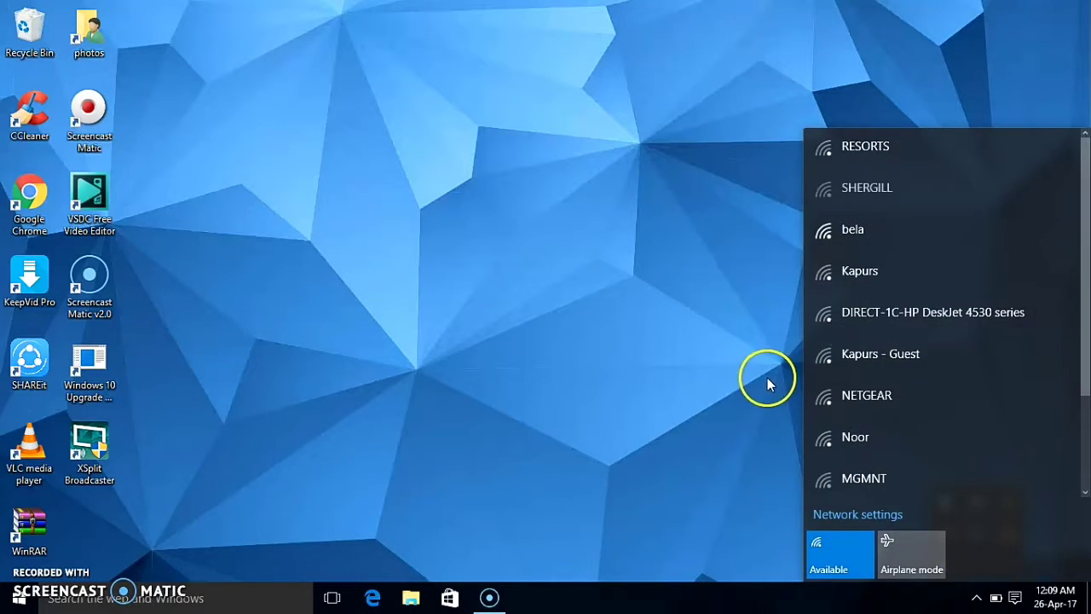
left_click(825, 560)
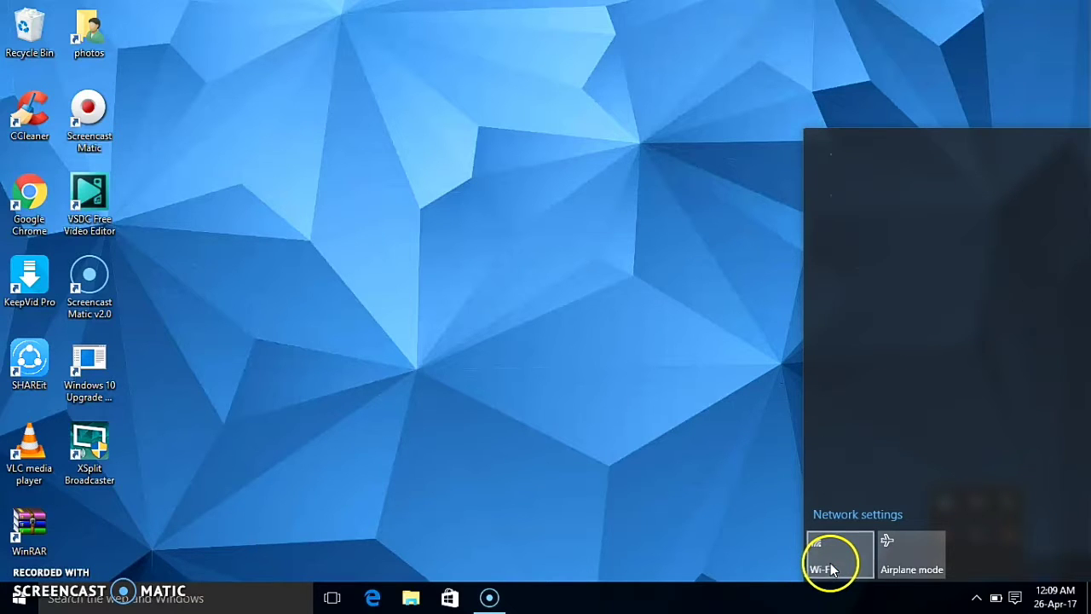
Review the Wi-Fi page of the Network & Internet settings and close Settings.
left_click(1014, 598)
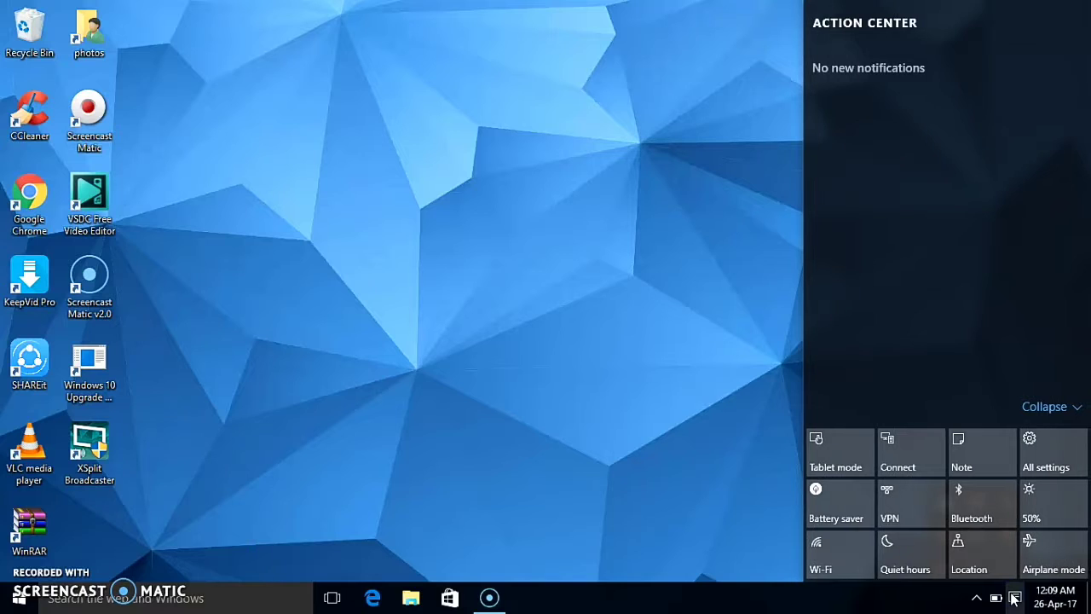
left_click(1061, 447)
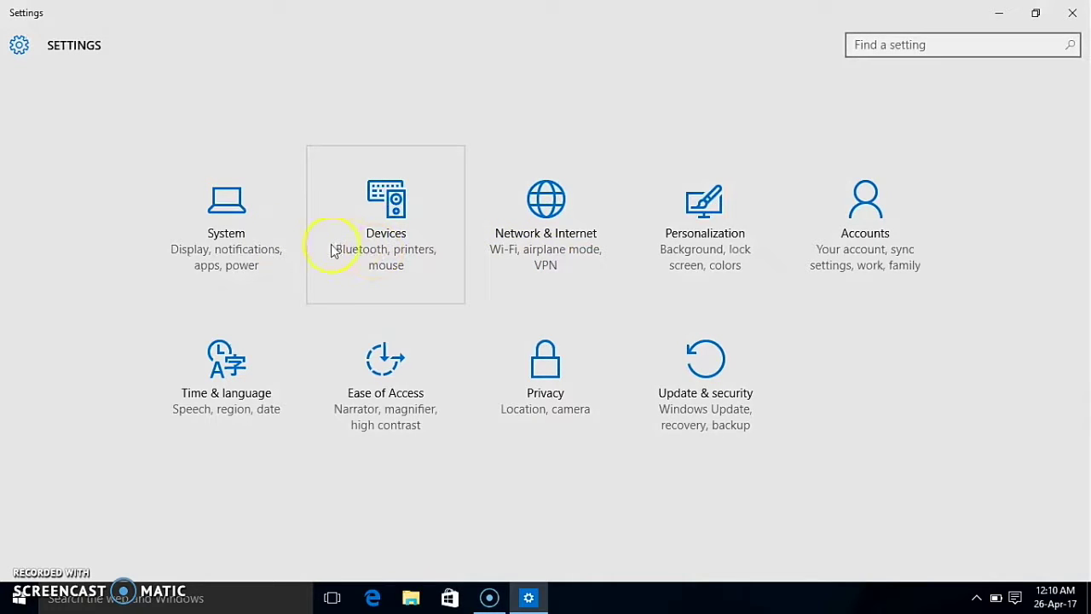
left_click(557, 259)
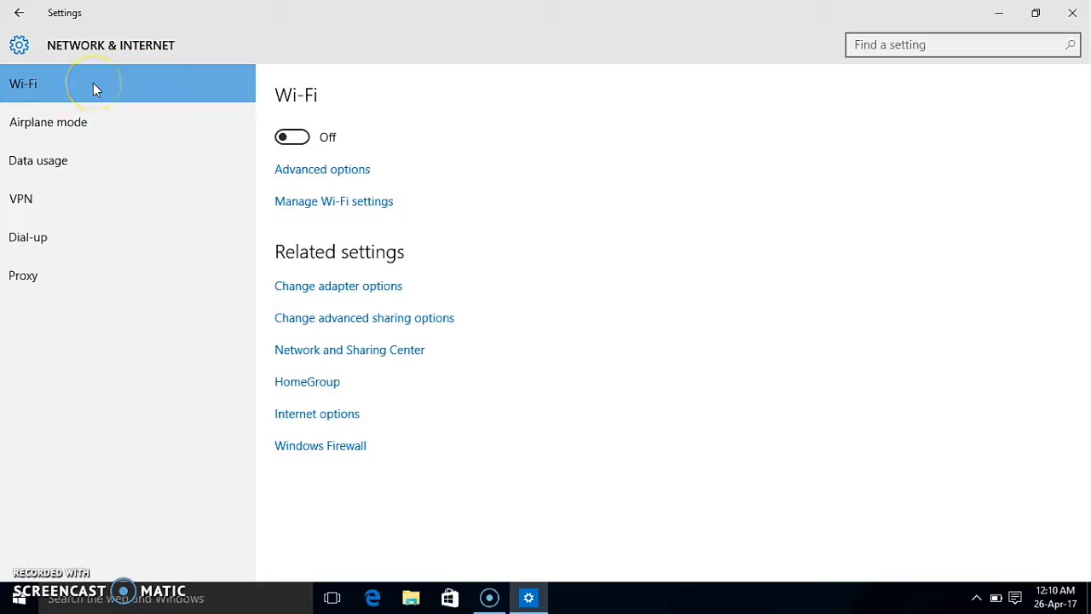
left_click(1072, 13)
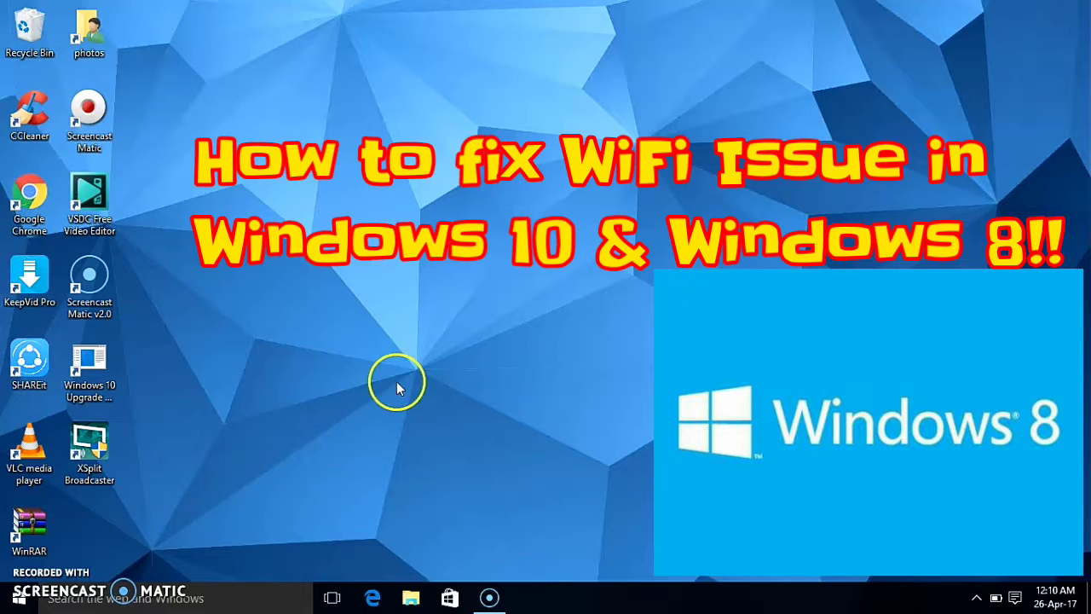
Open This PC in File Explorer and maximize the window.
left_click(412, 598)
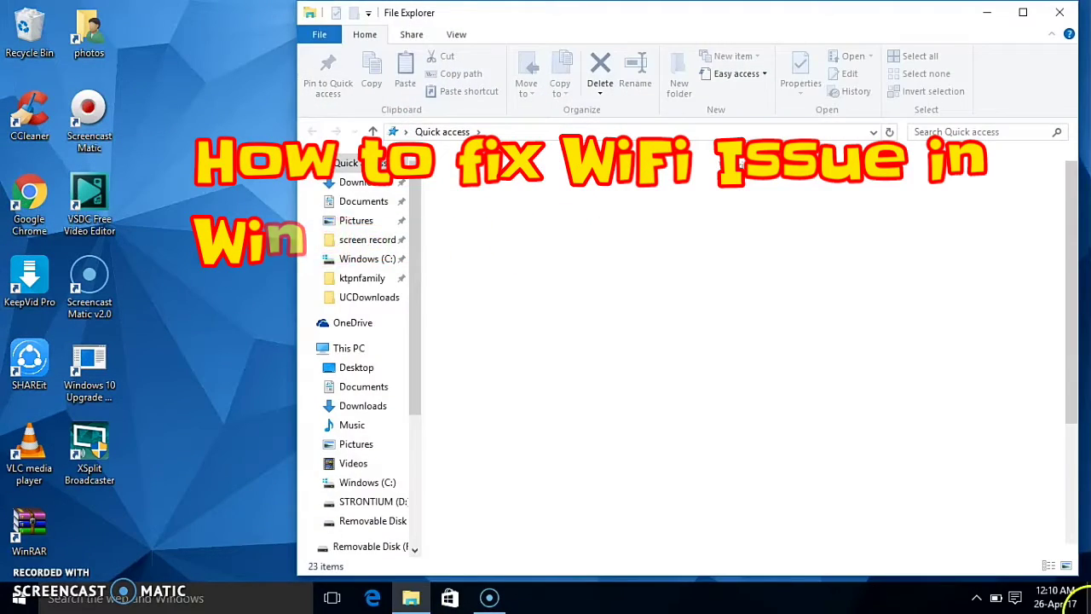
left_click(1014, 597)
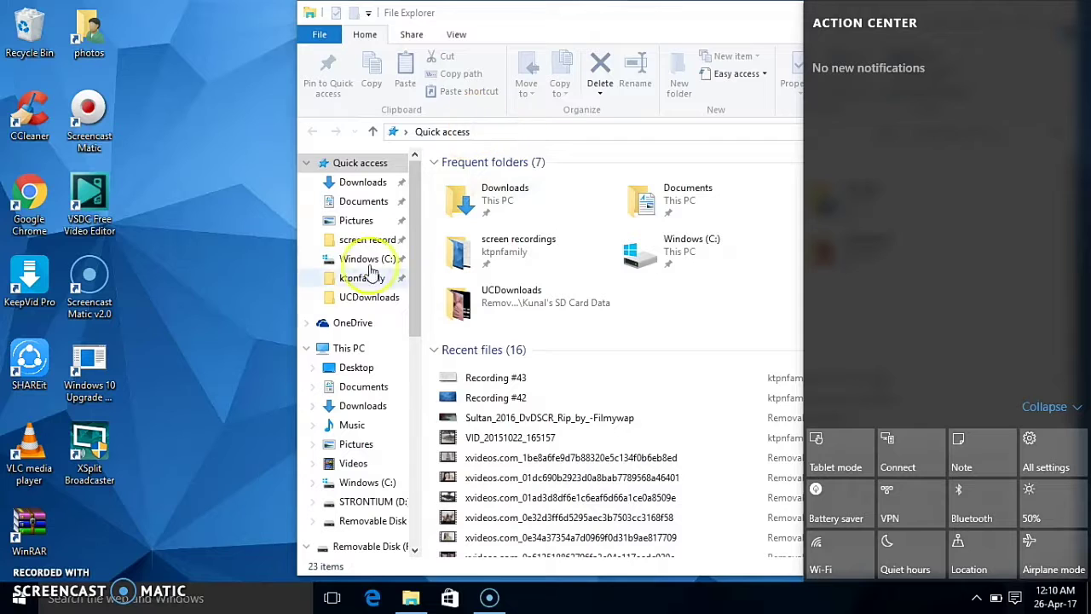
left_click(374, 349)
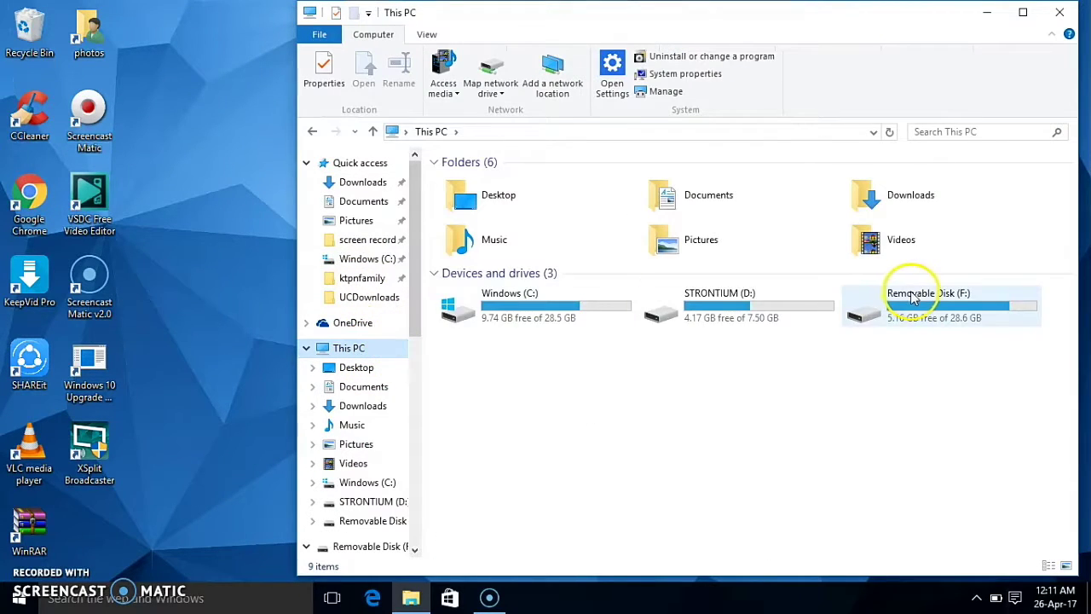
left_click(1022, 13)
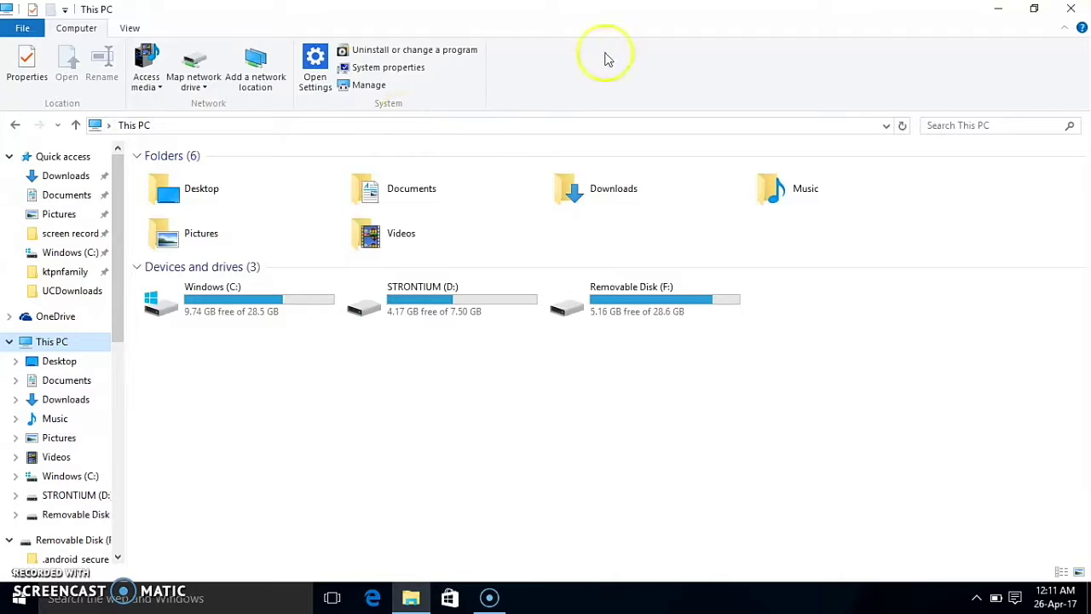
key("shift+F10")
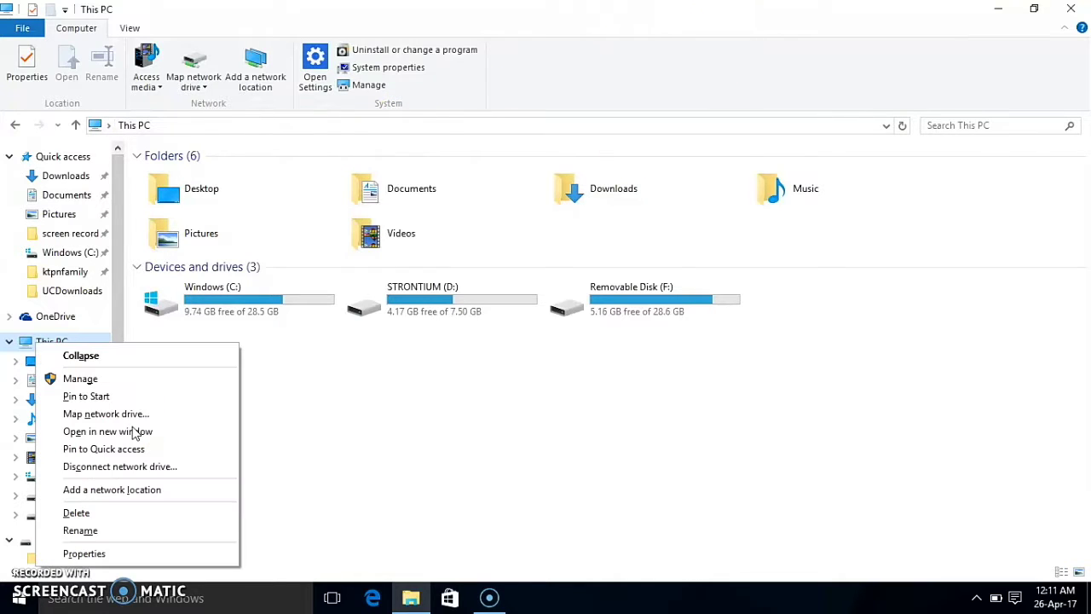
left_click(231, 432)
left_click(395, 451)
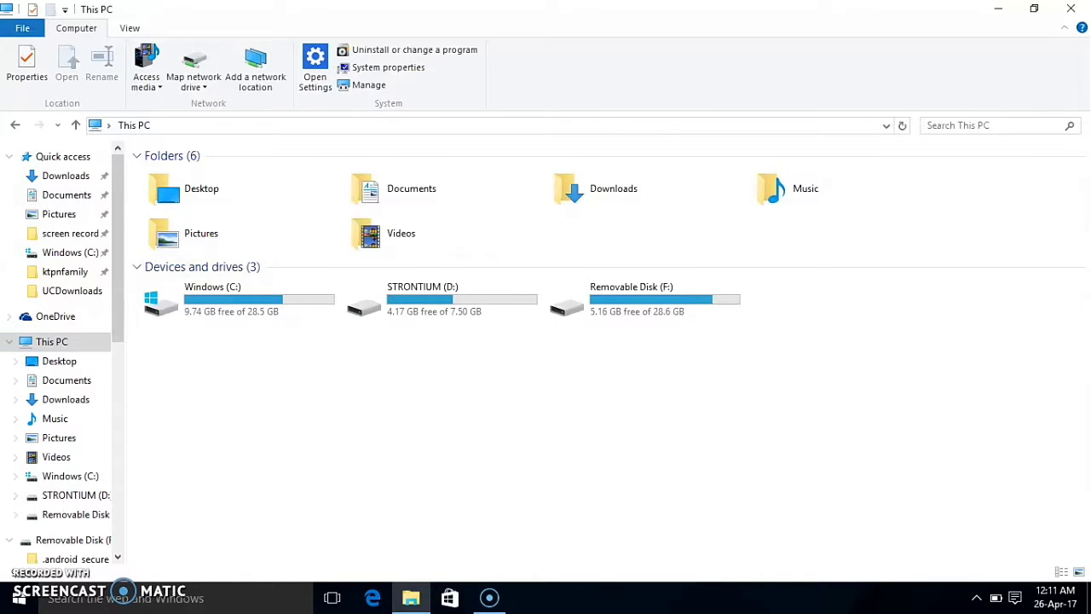
left_click(38, 541)
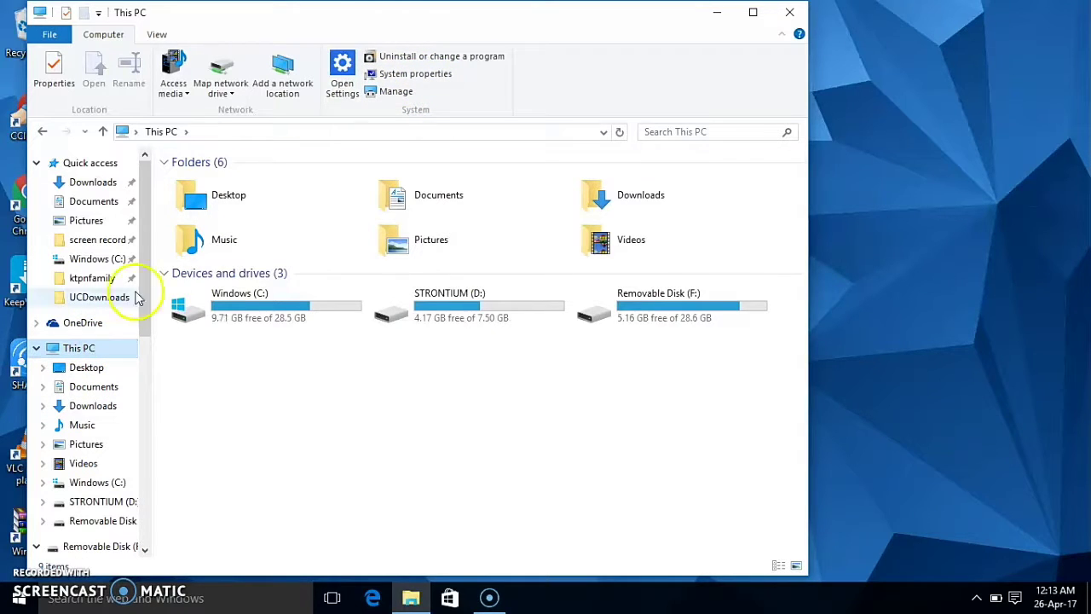
Open the computer's system properties in a maximized window and launch Device Manager from there.
left_click(434, 75)
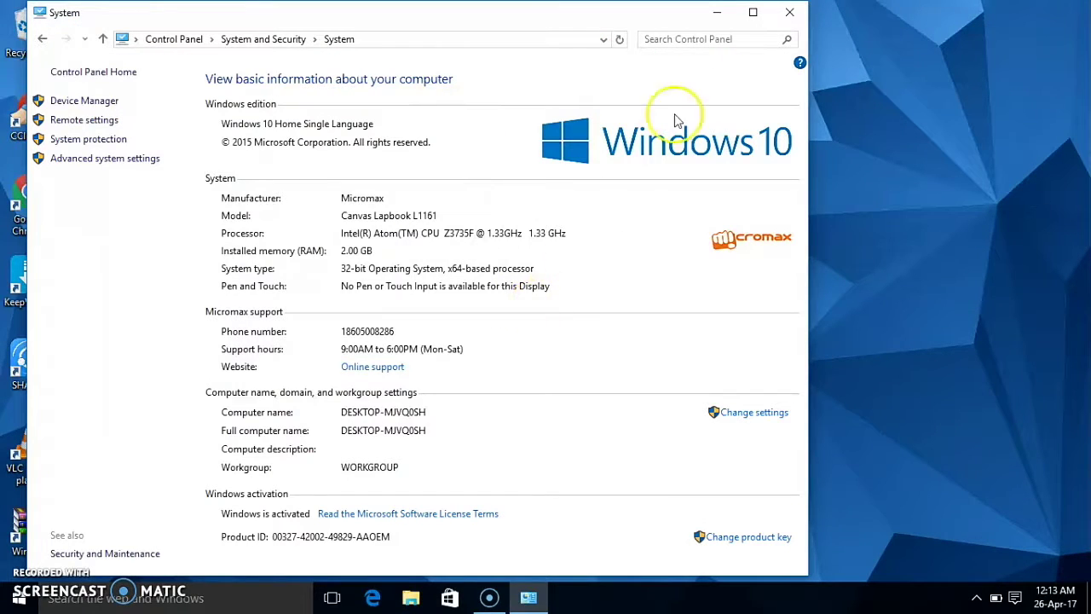
left_click(754, 17)
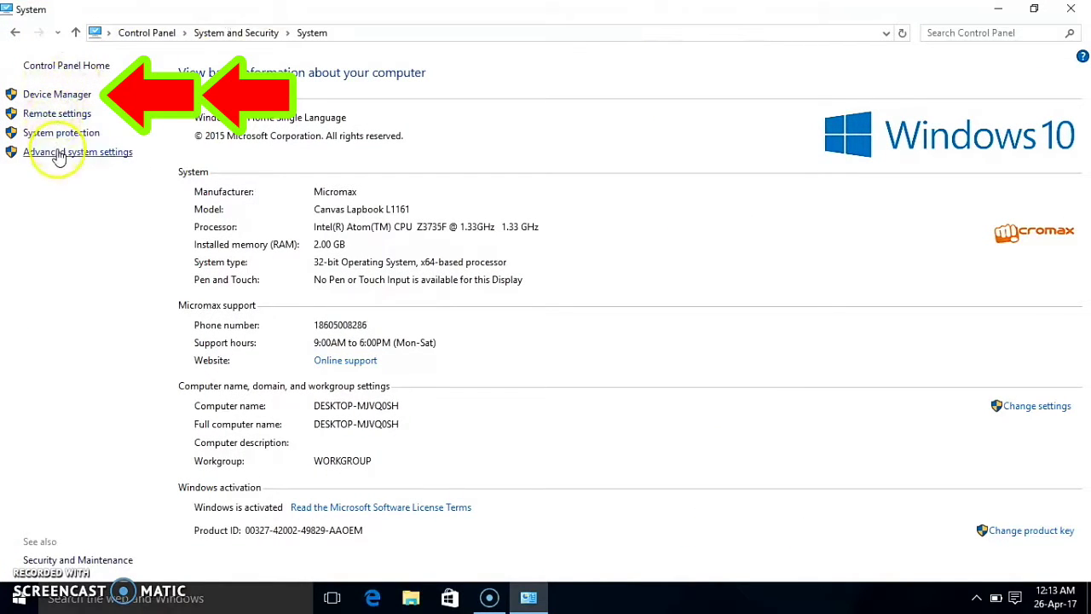
left_click(57, 95)
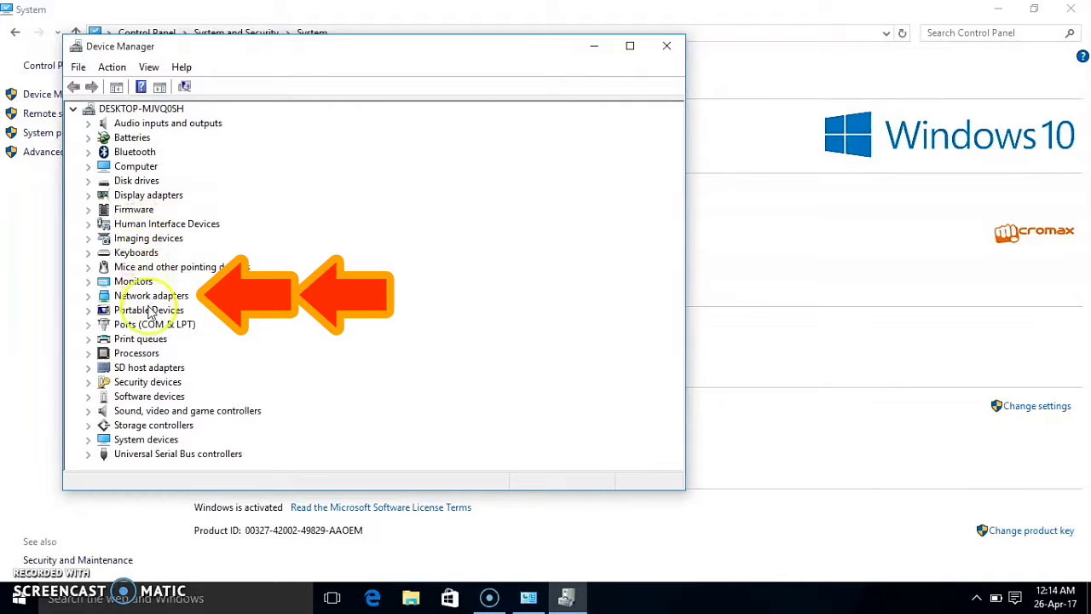
Expand the Network adapters category and open the properties of the Realtek RTL8723BS Wireless LAN 802.11n SDIO adapter.
left_click(118, 298)
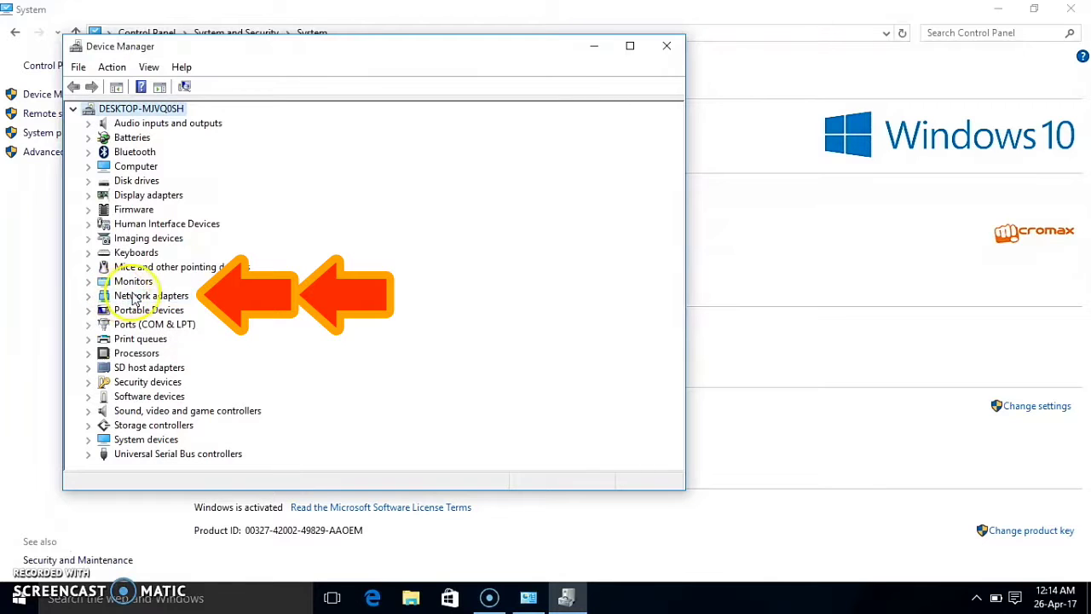
left_click(149, 296)
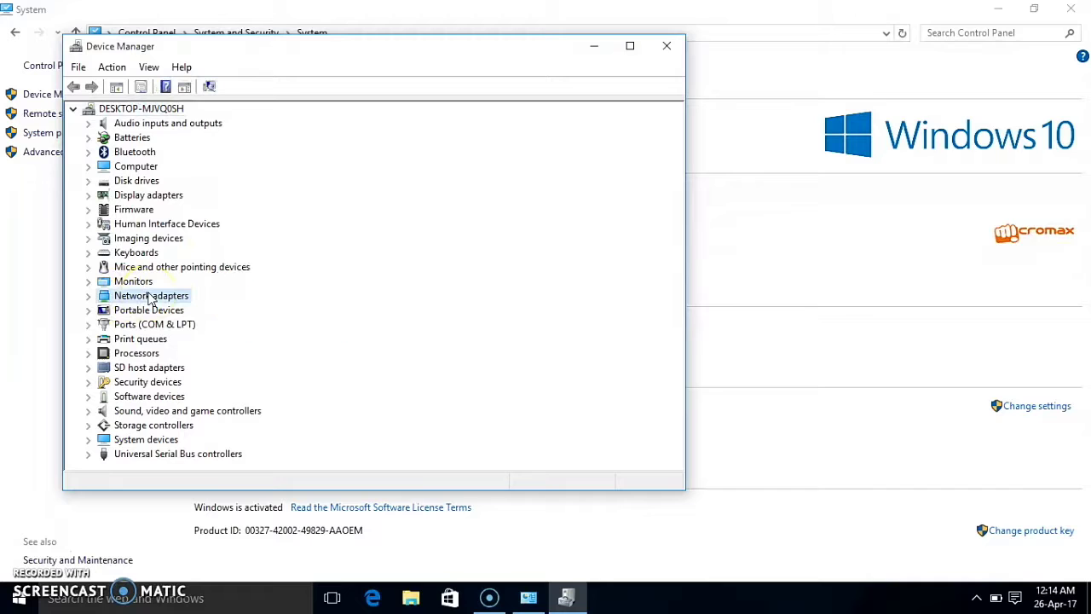
double_click(149, 296)
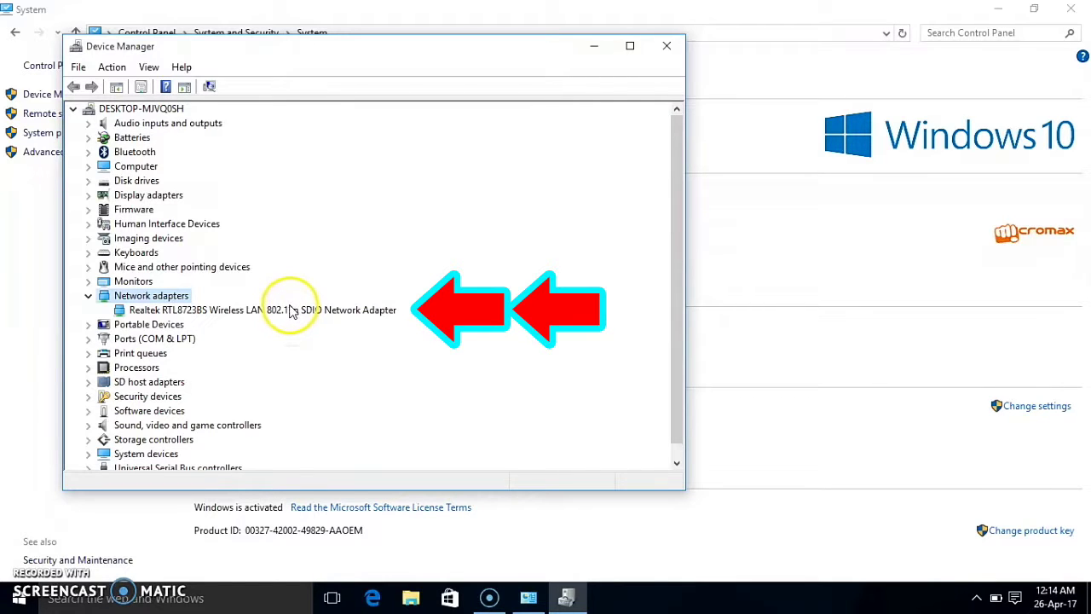
double_click(290, 311)
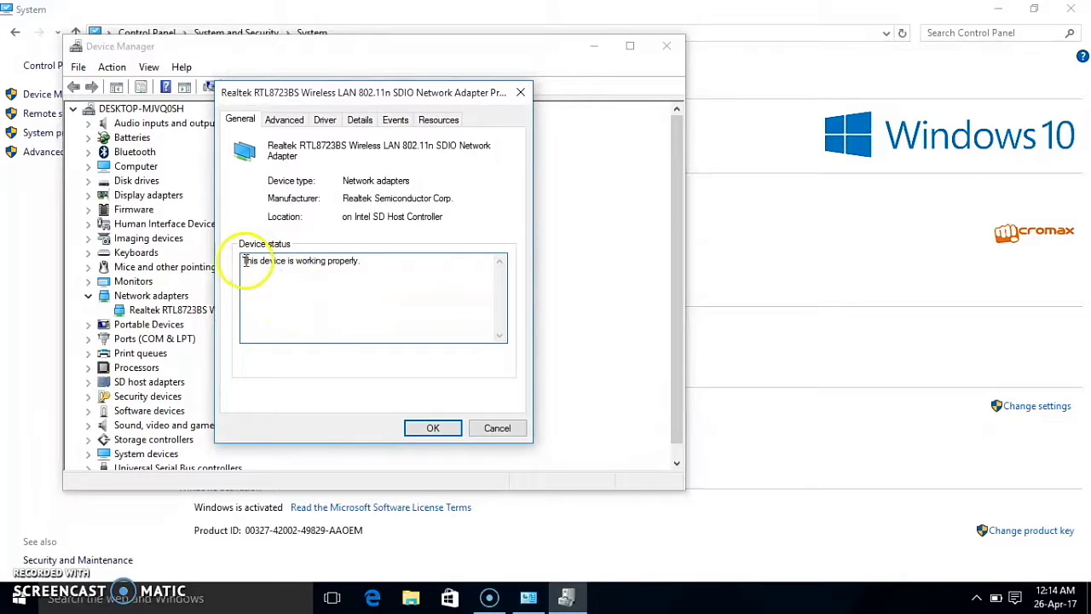
Examine the wireless adapter's device status, advanced properties and driver options, including Driver Details and Disable.
left_click_drag(245, 261, 396, 248)
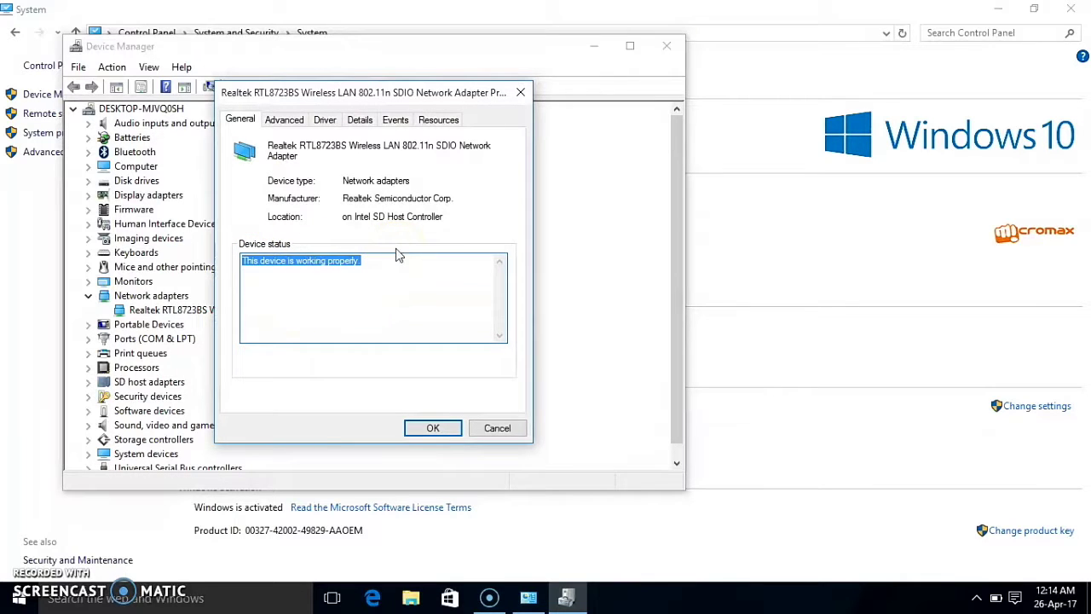
key("Right")
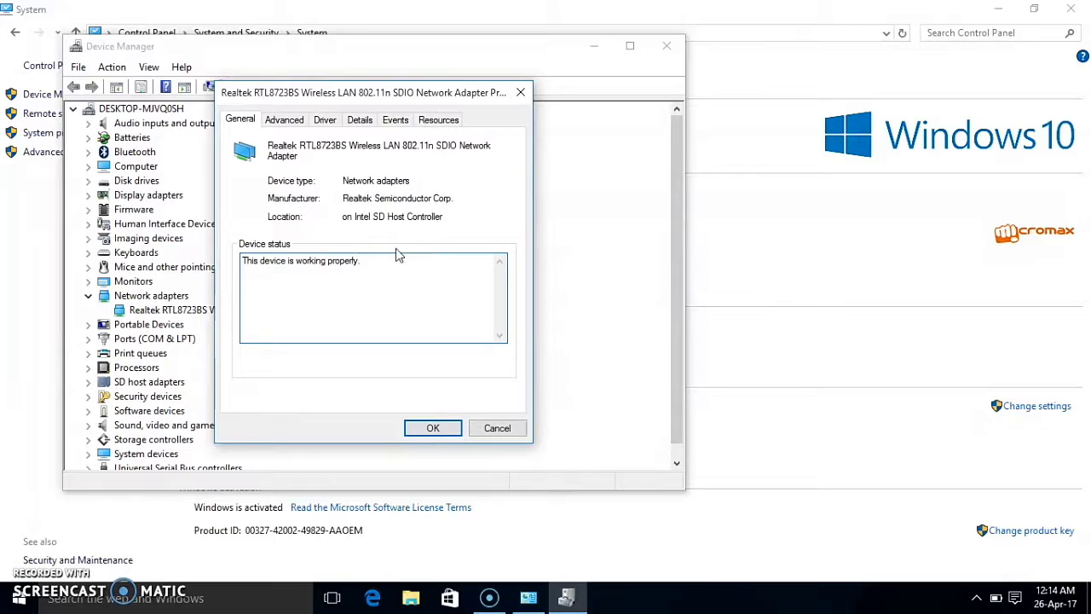
left_click(290, 126)
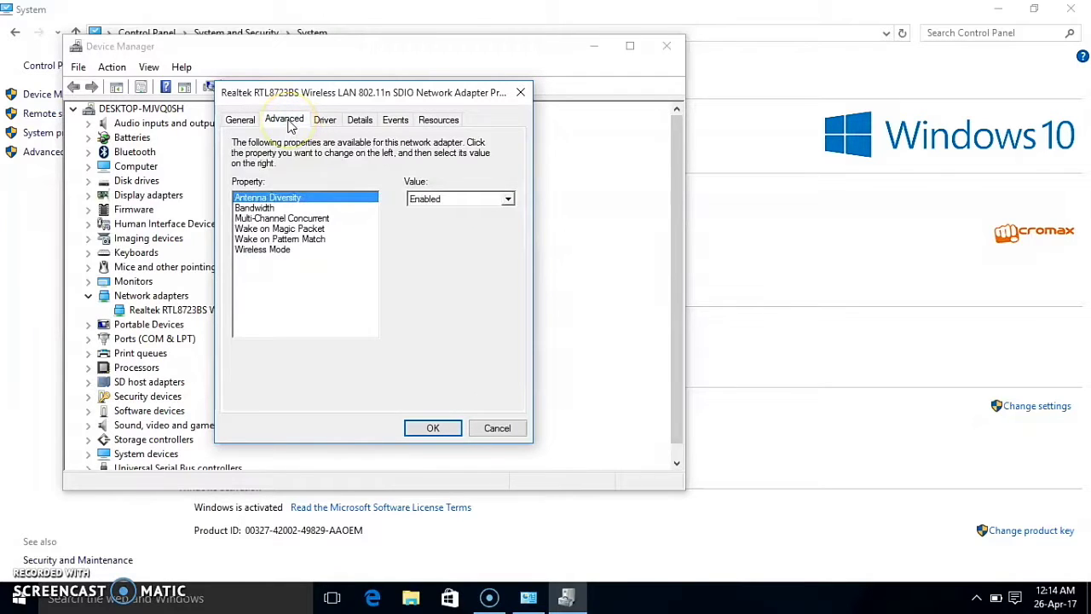
left_click(324, 120)
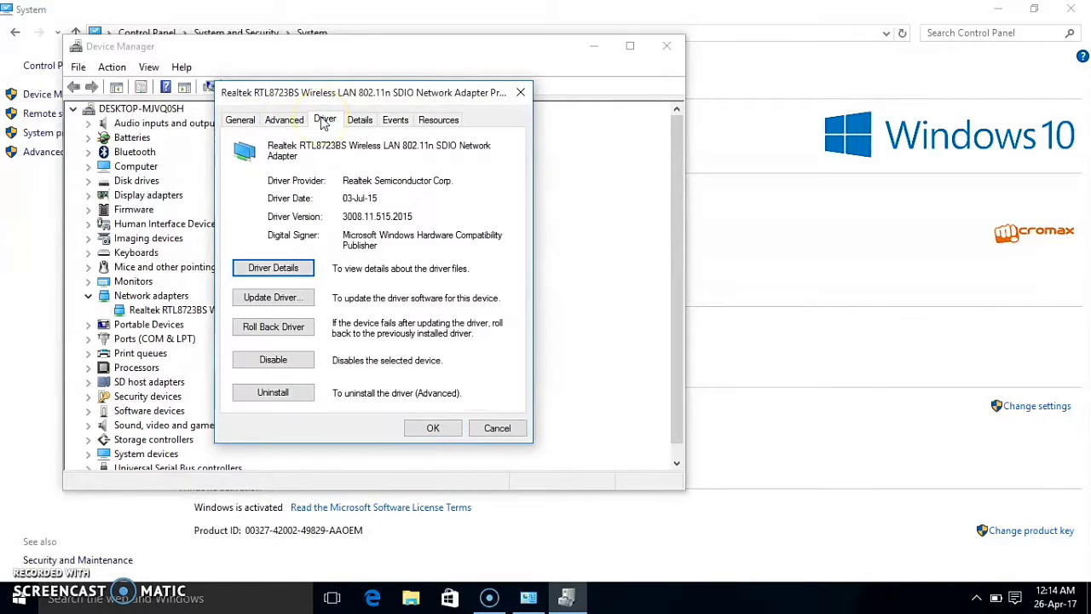
left_click(264, 271)
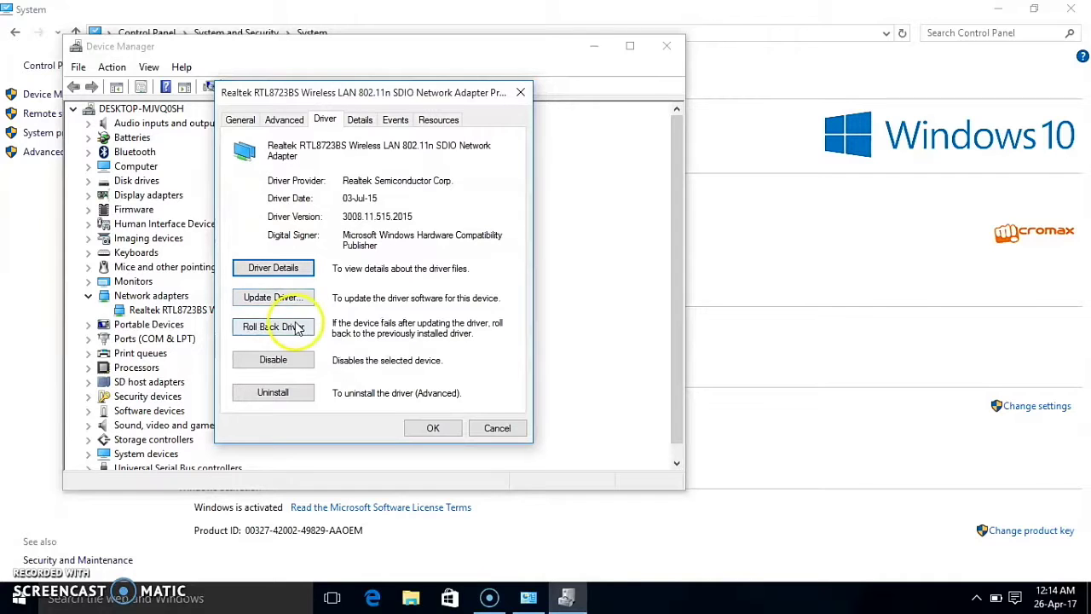
left_click(277, 365)
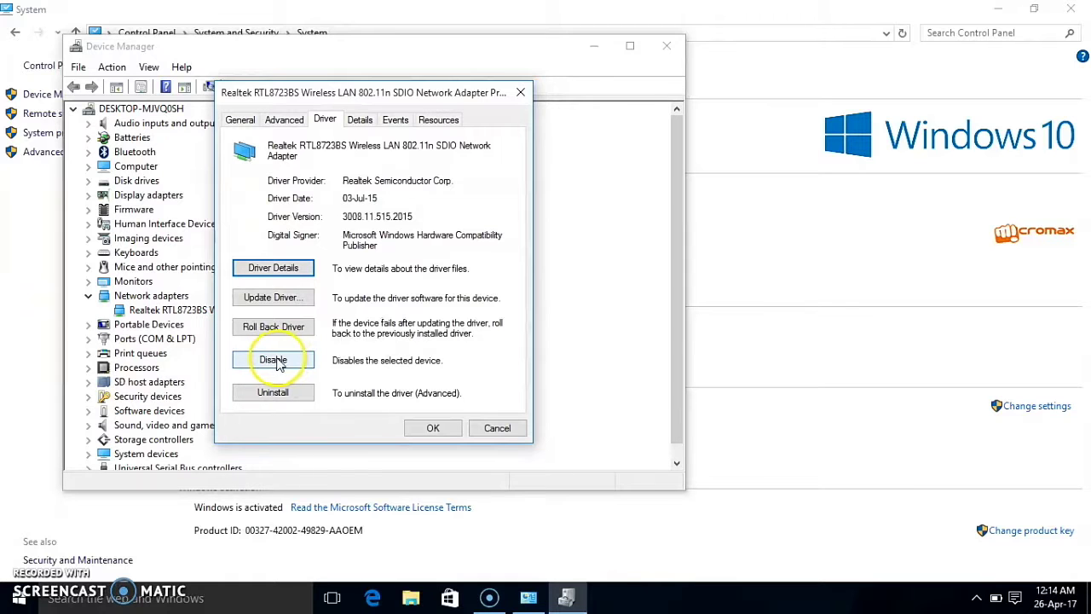
Disable the Realtek RTL8723BS wireless adapter from its driver options and confirm the shutdown of the device.
left_click(307, 361)
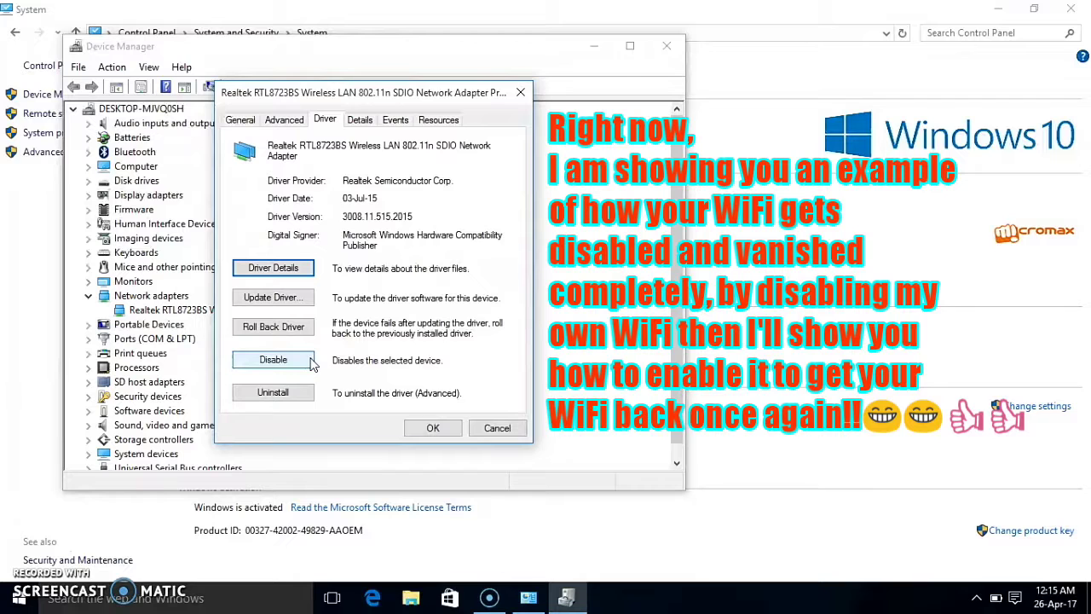
left_click(300, 367)
left_click(271, 361)
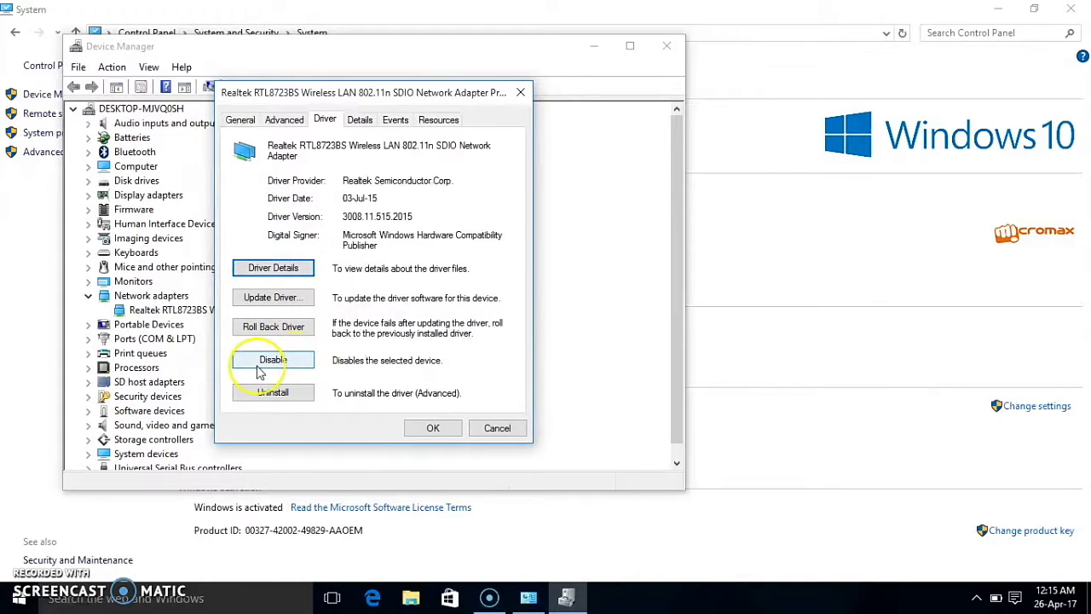
left_click(275, 362)
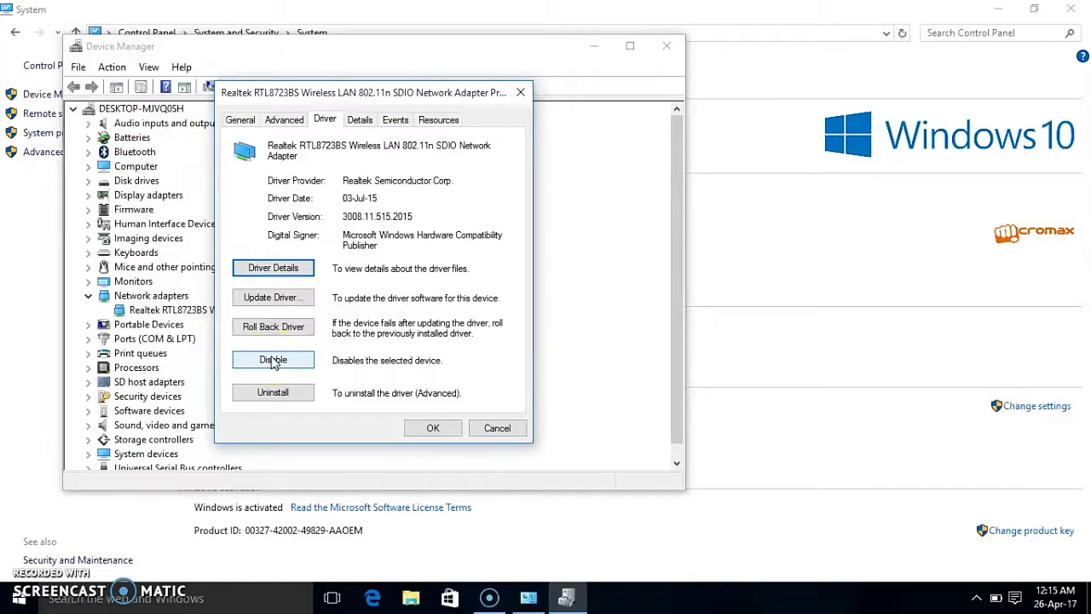
left_click(272, 361)
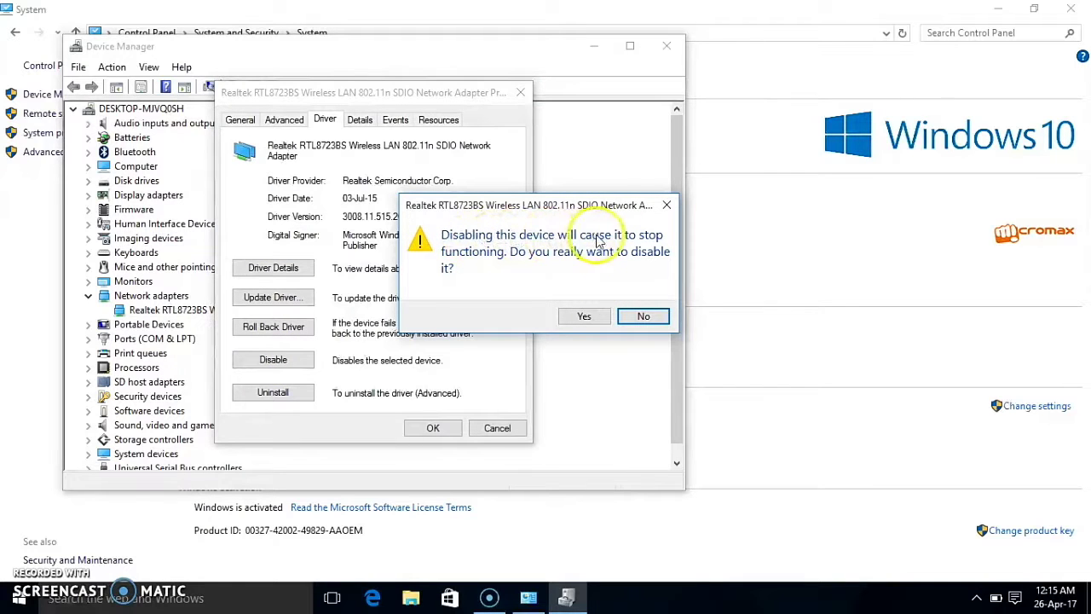
left_click(584, 318)
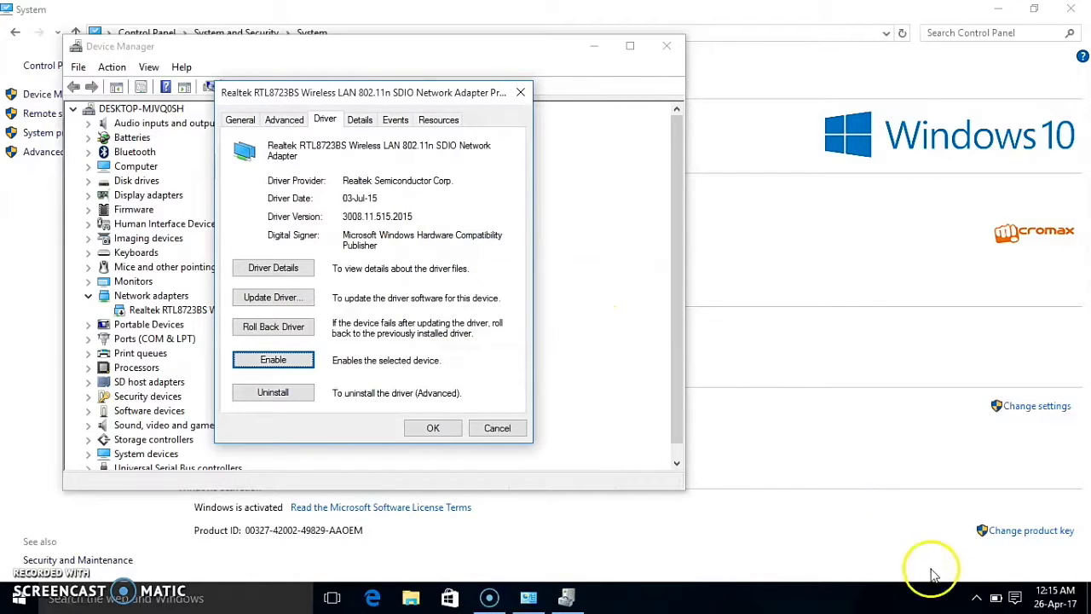
Check Action Center and the hidden notification icons for the Wi-Fi toggle and network status.
left_click(1018, 600)
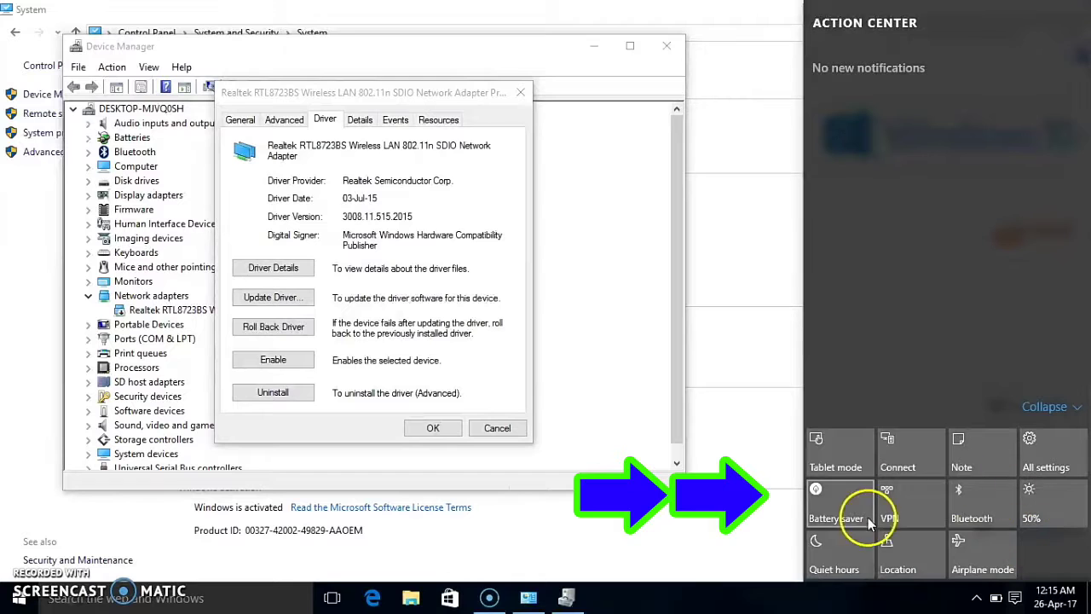
left_click(976, 599)
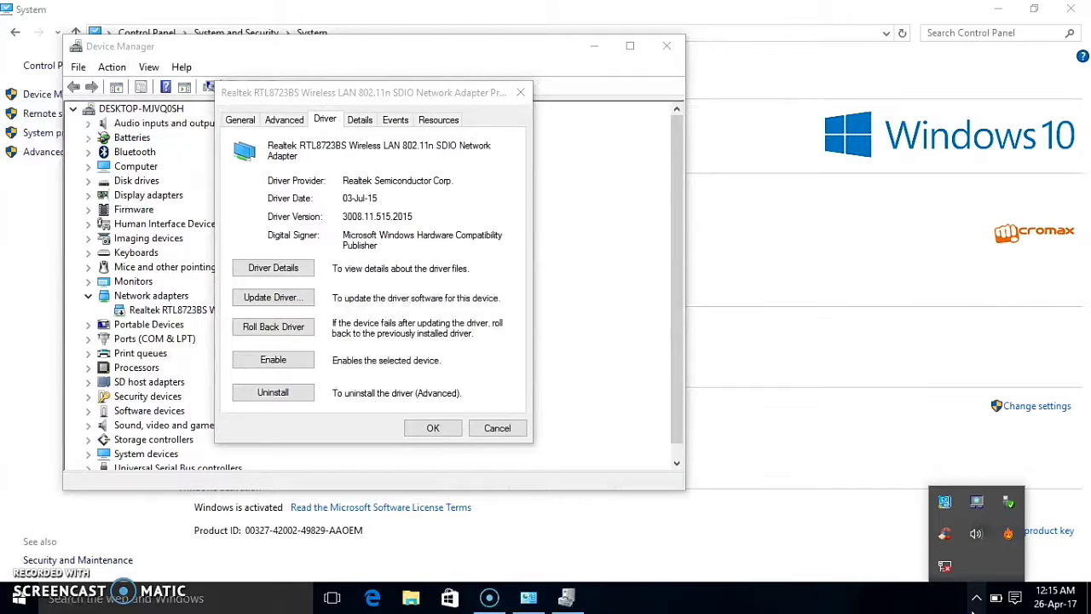
mouse_move(944, 568)
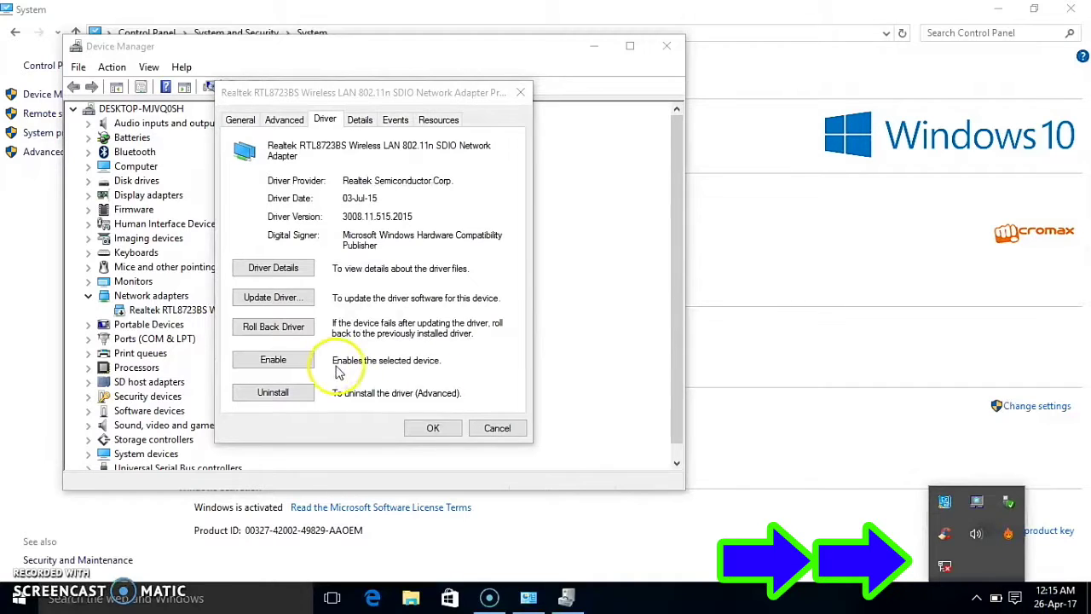
Enable the wireless adapter again, check the Wi-Fi toggle in Action Center and the network flyout, and dismiss the adapter's properties.
left_click(274, 361)
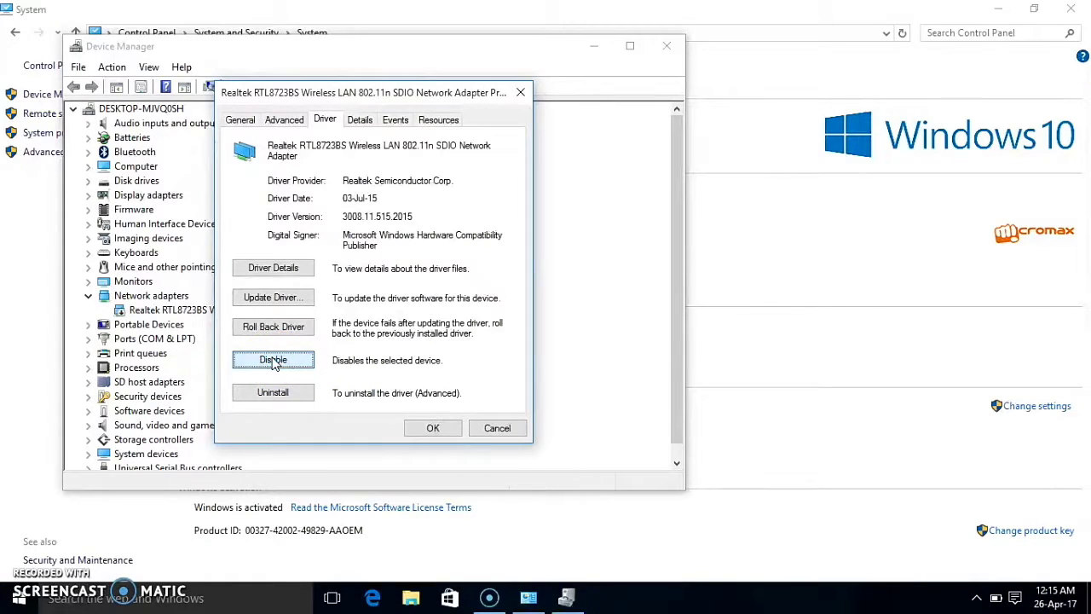
left_click(1013, 597)
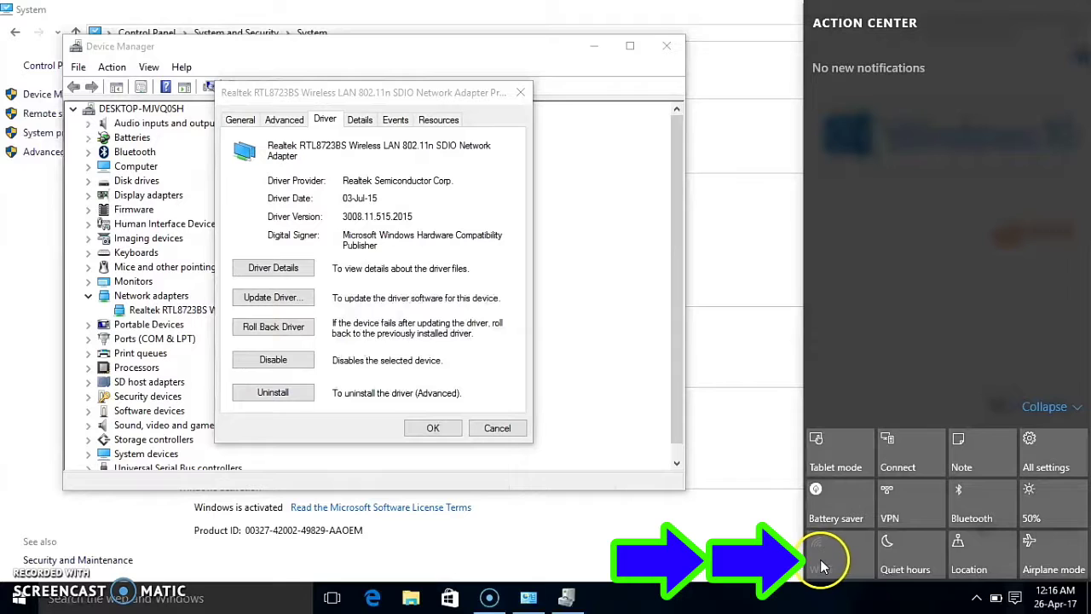
left_click(976, 598)
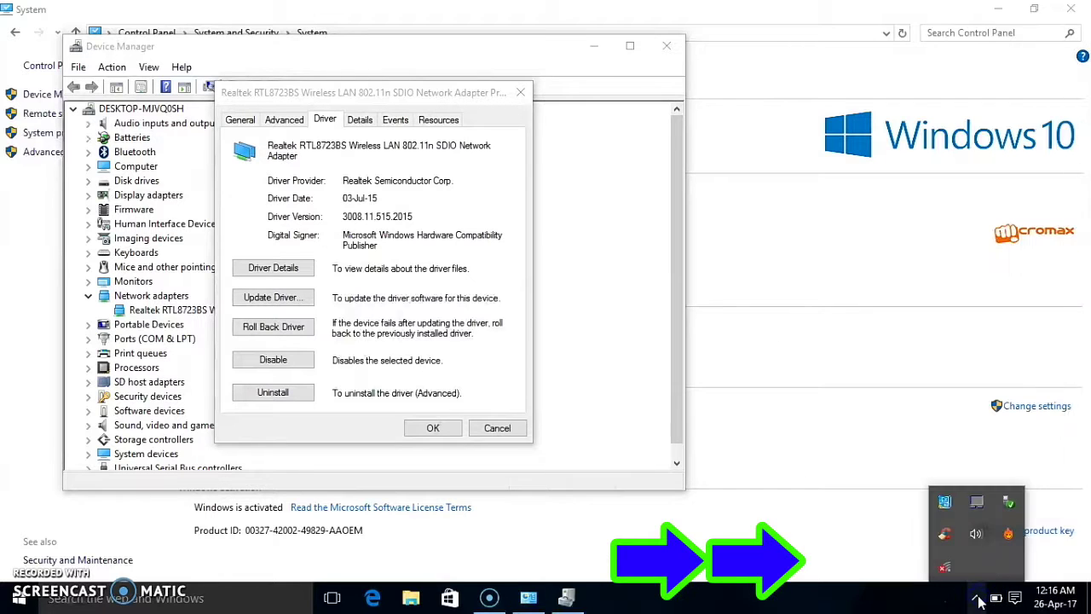
left_click(946, 569)
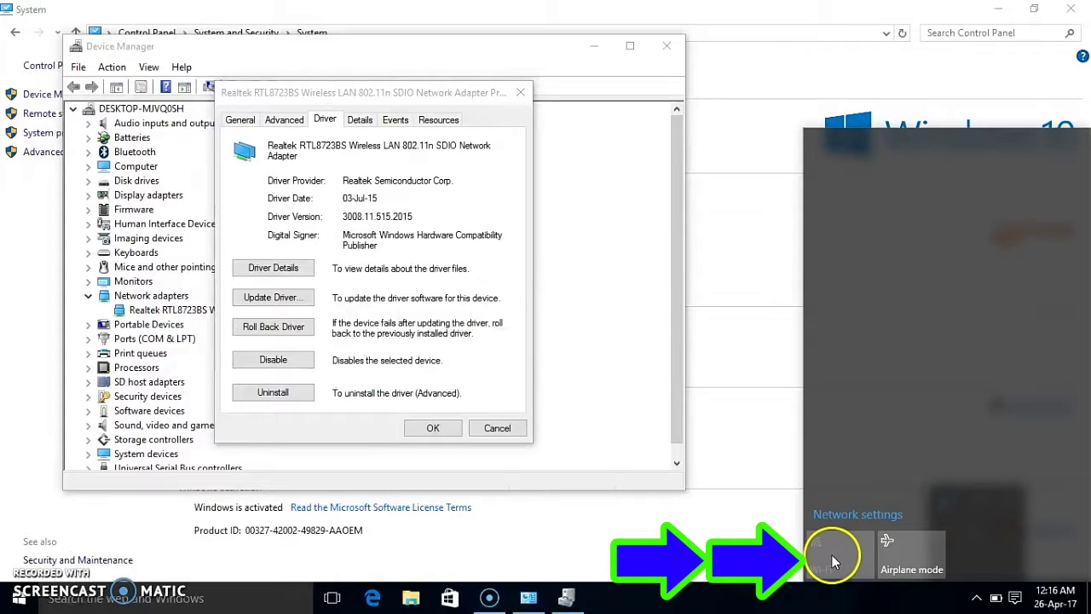
left_click(1029, 600)
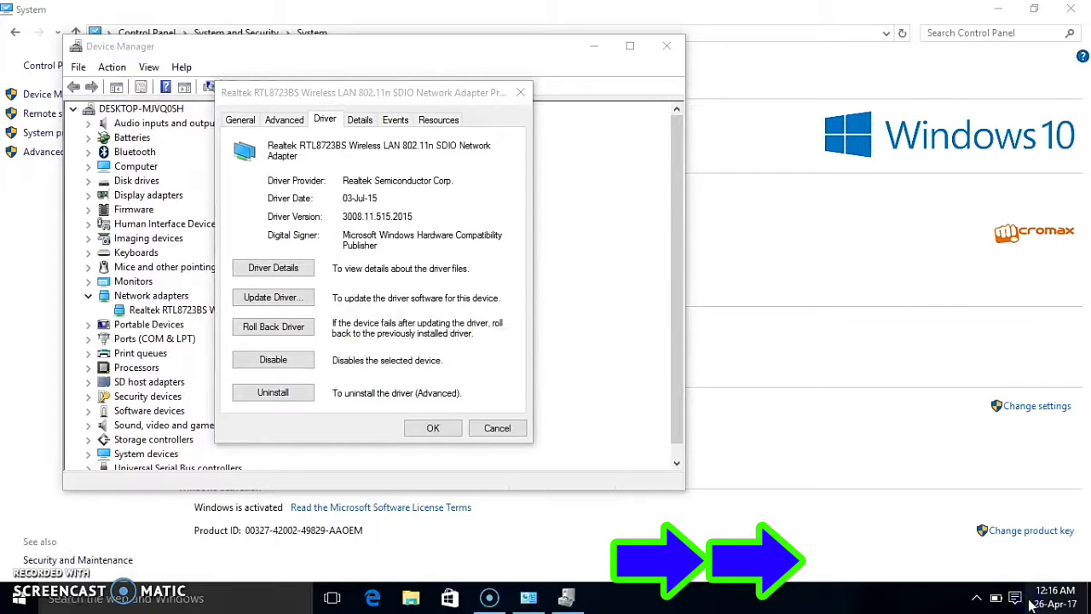
left_click(1033, 602)
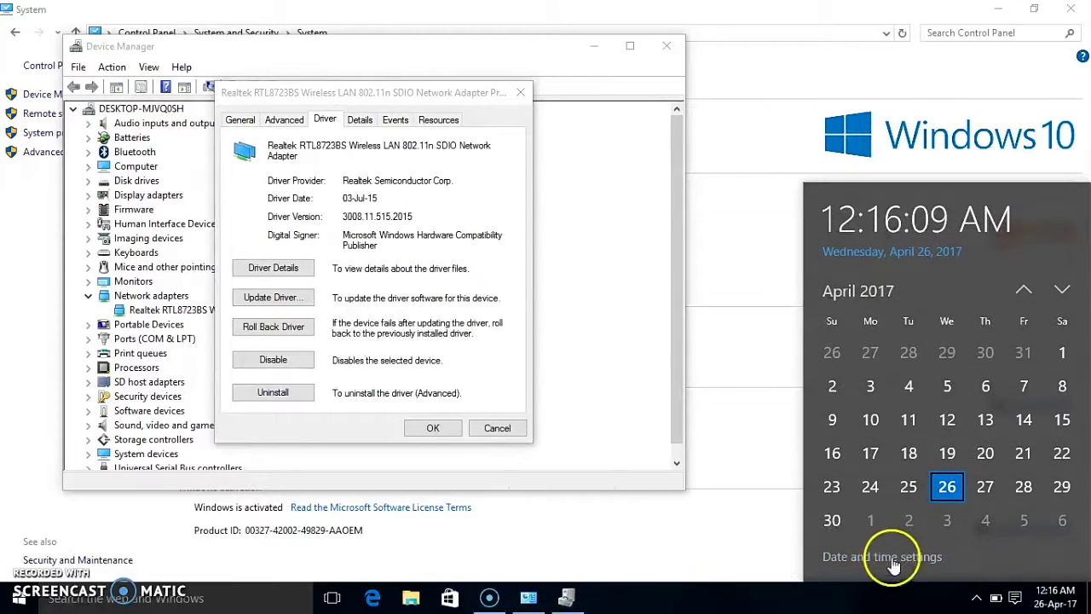
left_click(498, 428)
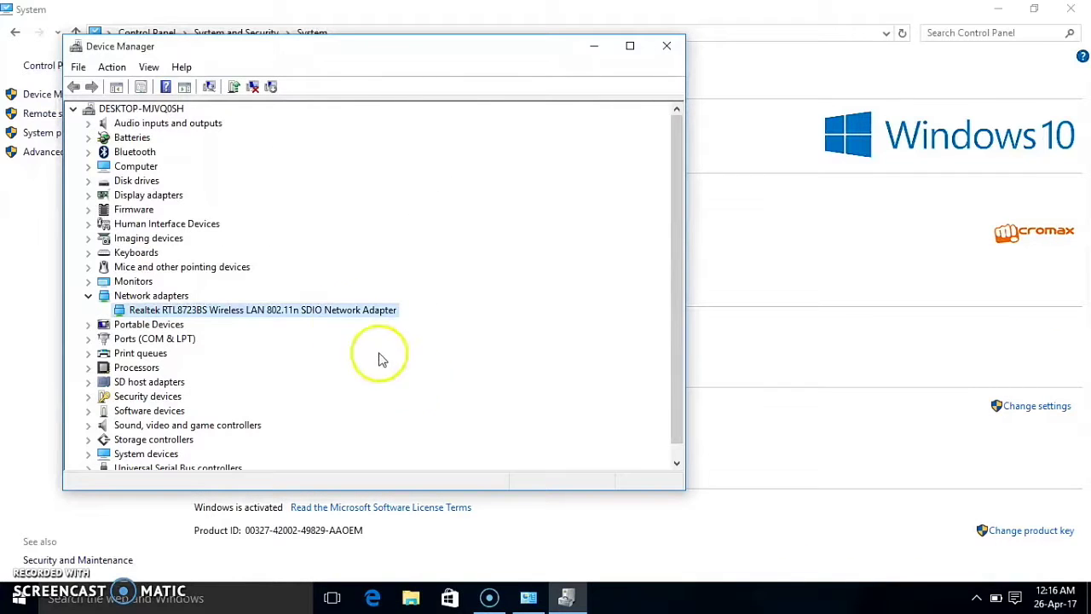
Reopen the wireless adapter's driver properties and recheck the Wi-Fi toggle in the network flyout and Action Center.
double_click(318, 310)
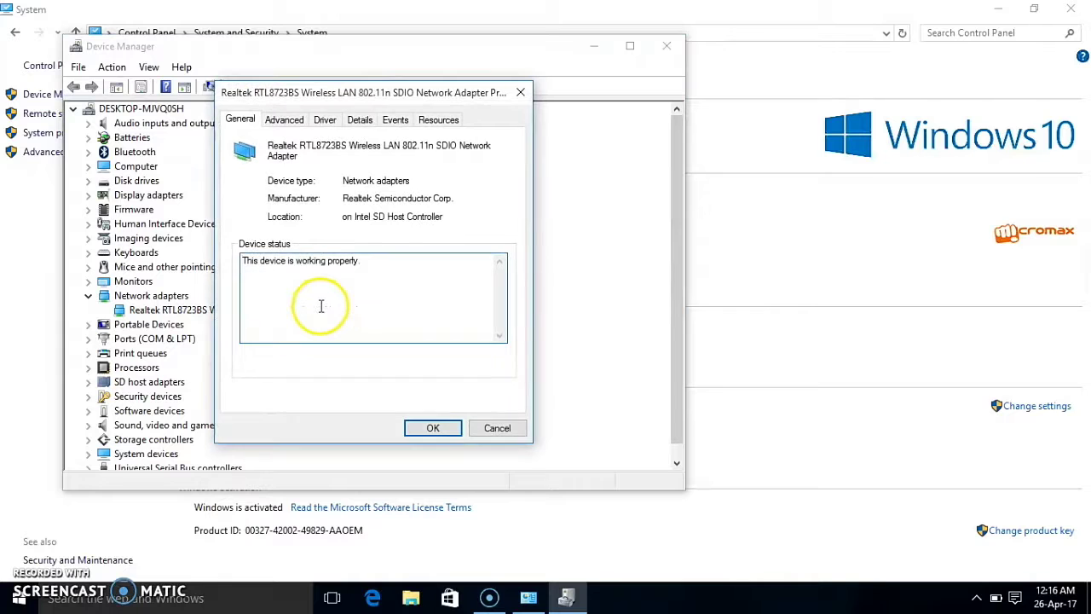
left_click(326, 120)
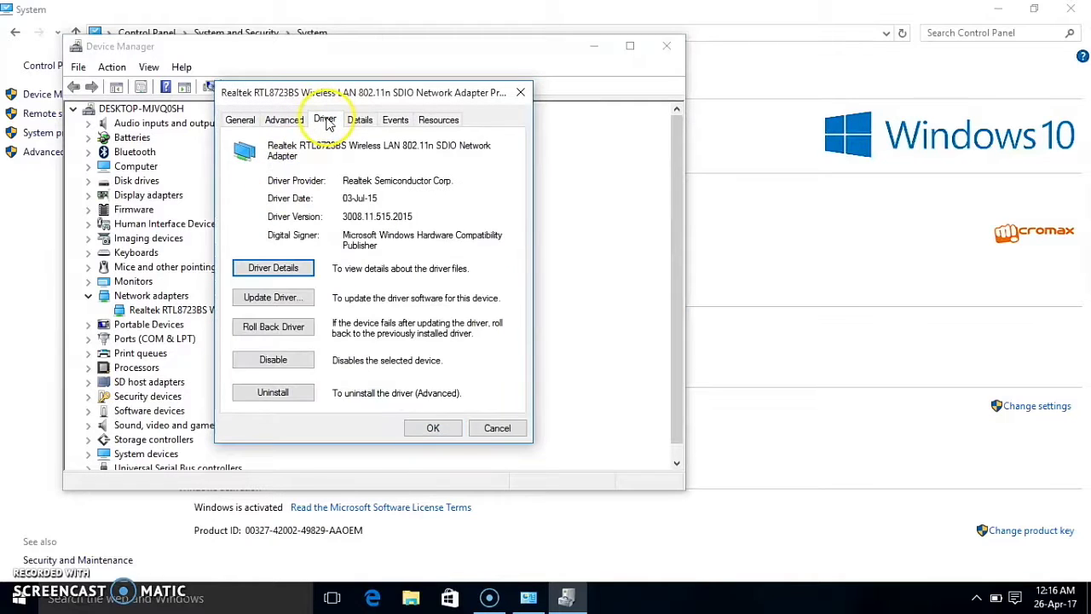
left_click(977, 597)
left_click(958, 576)
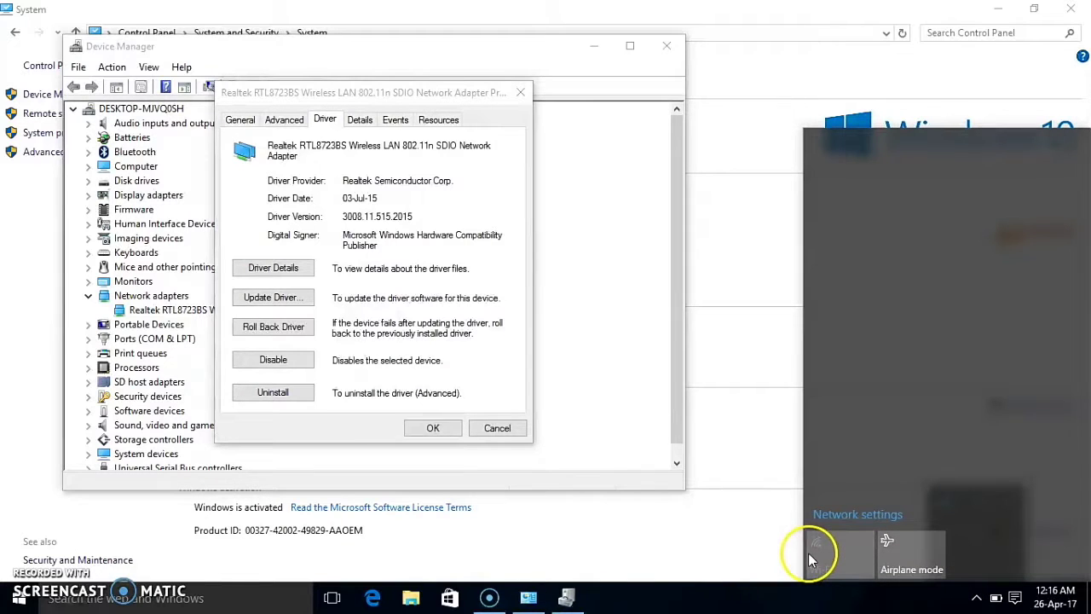
left_click(1015, 598)
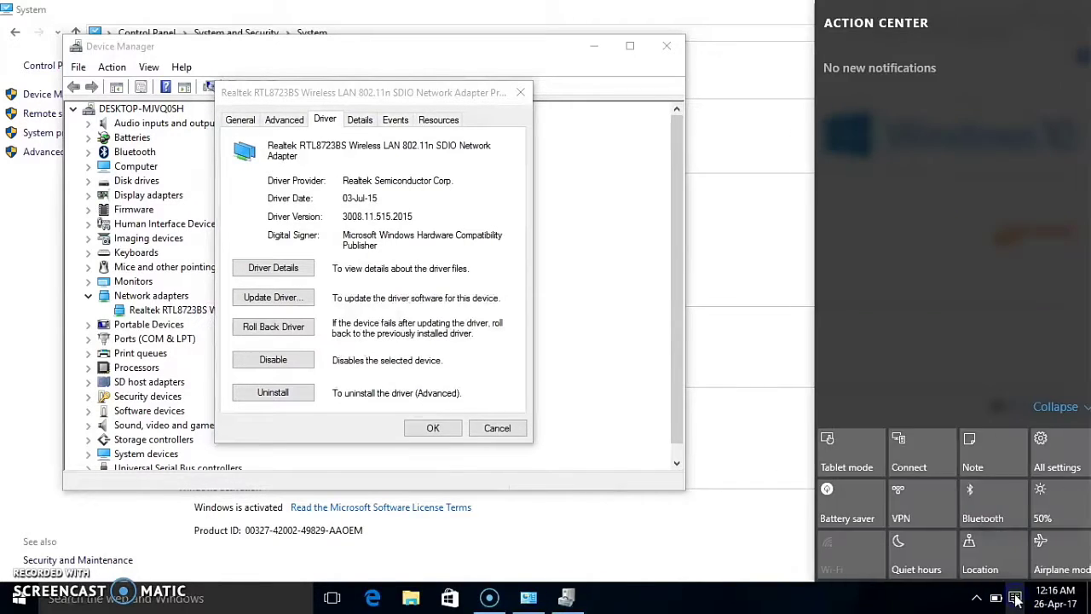
left_click(432, 429)
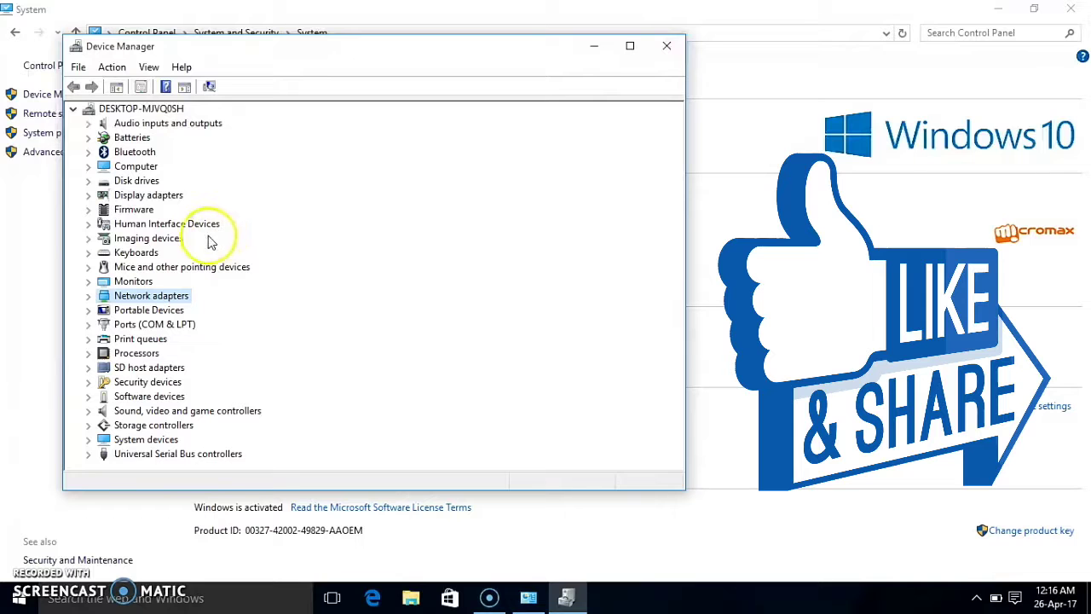
Expand the Network adapters category and review the Realtek wireless adapter's device status in its properties.
double_click(161, 295)
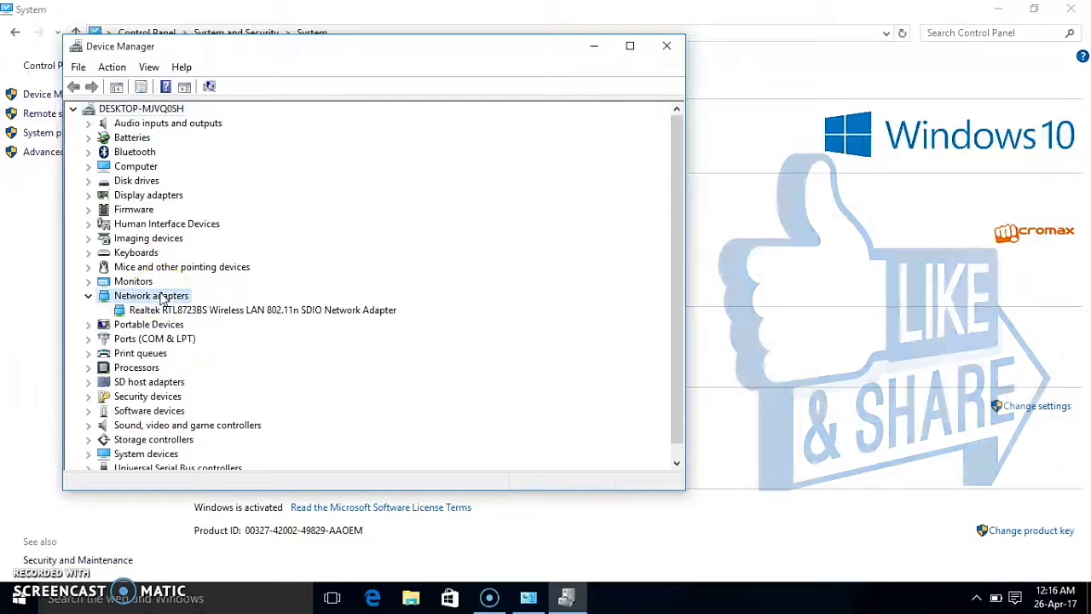
double_click(173, 312)
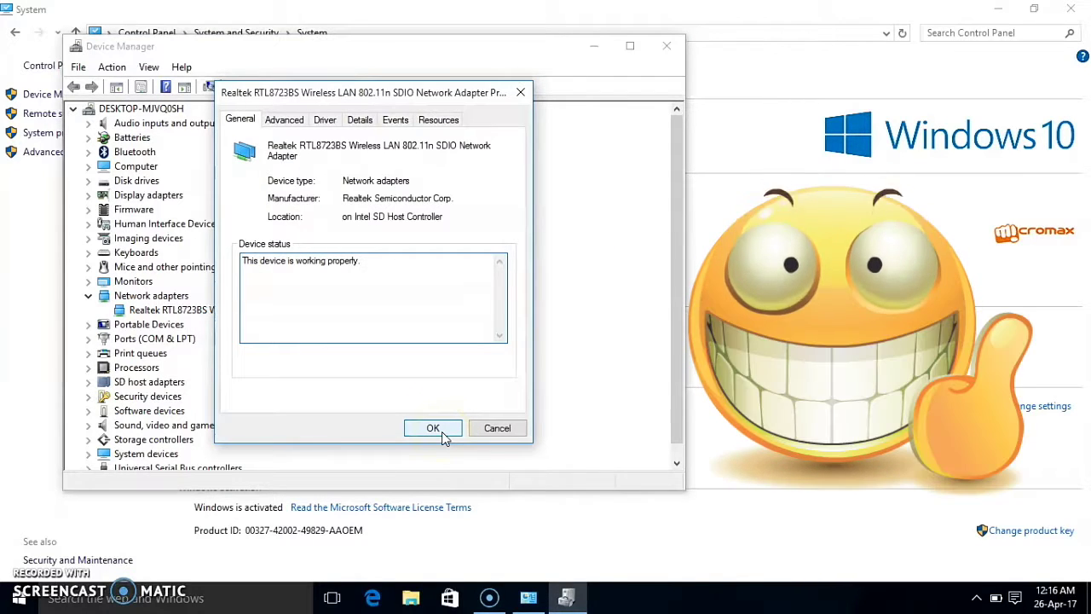
left_click(433, 428)
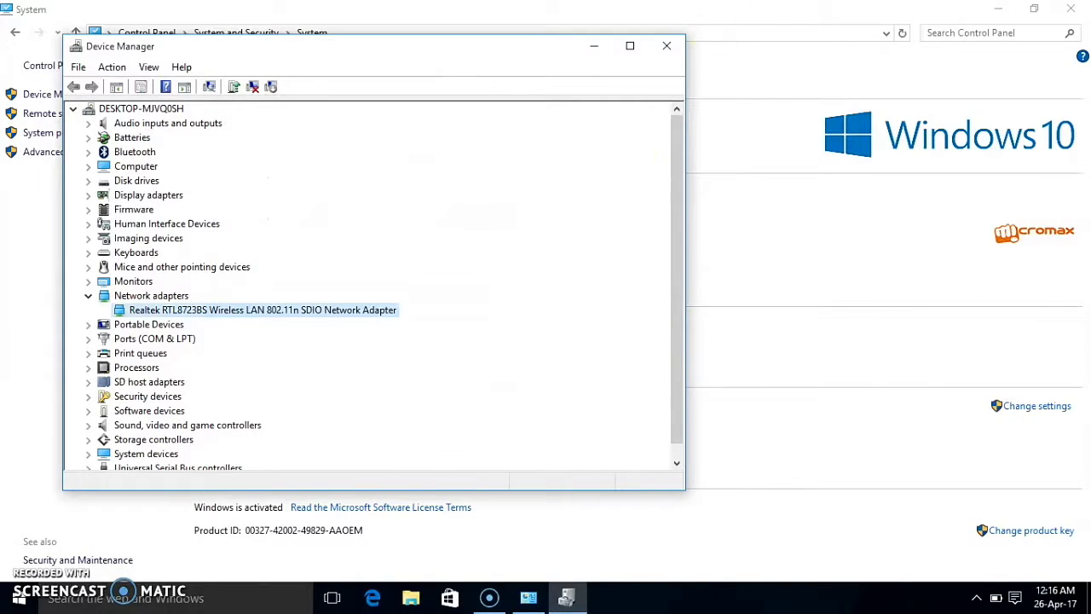
Close Device Manager and the System window to return to the desktop.
left_click(682, 45)
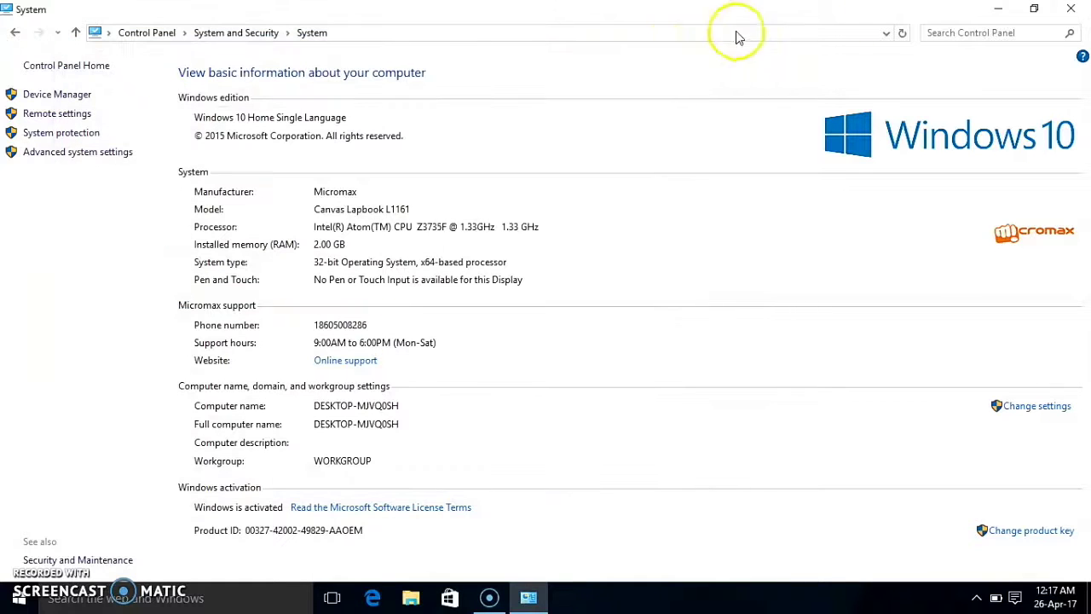
left_click(1071, 10)
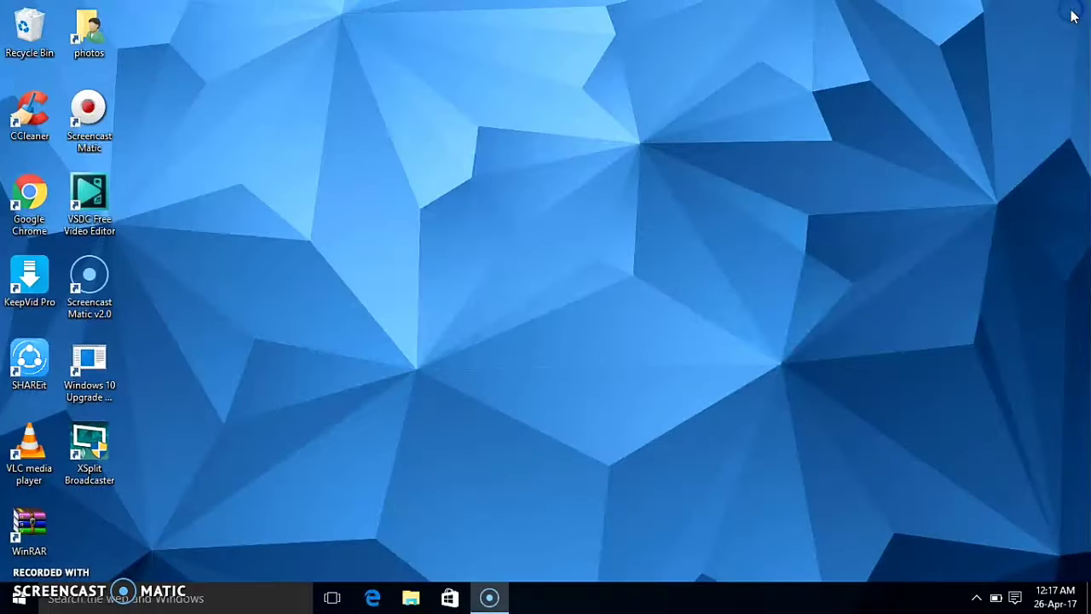
double_click(26, 533)
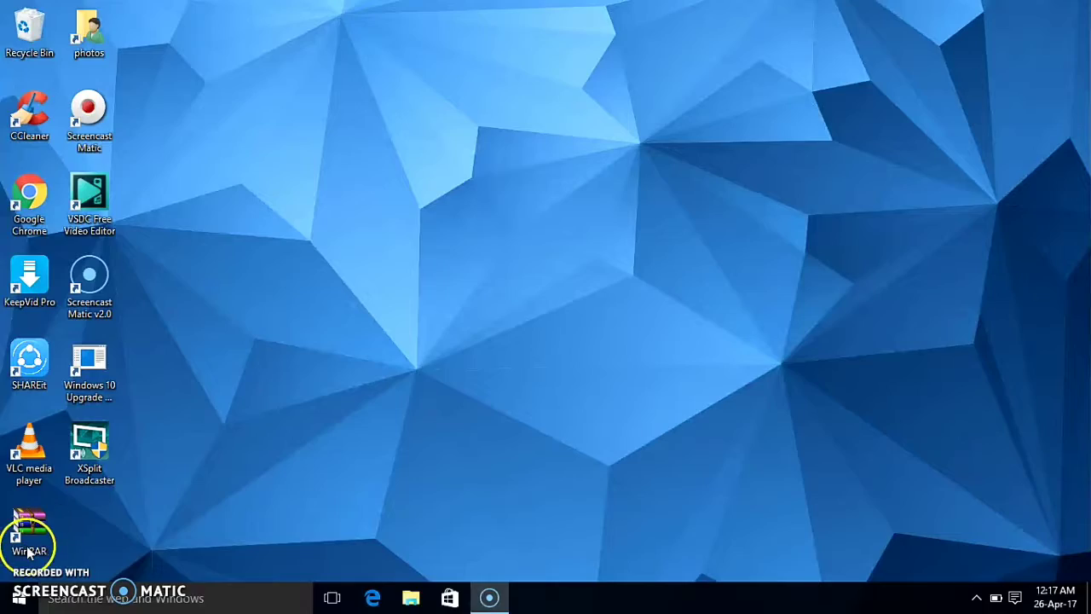